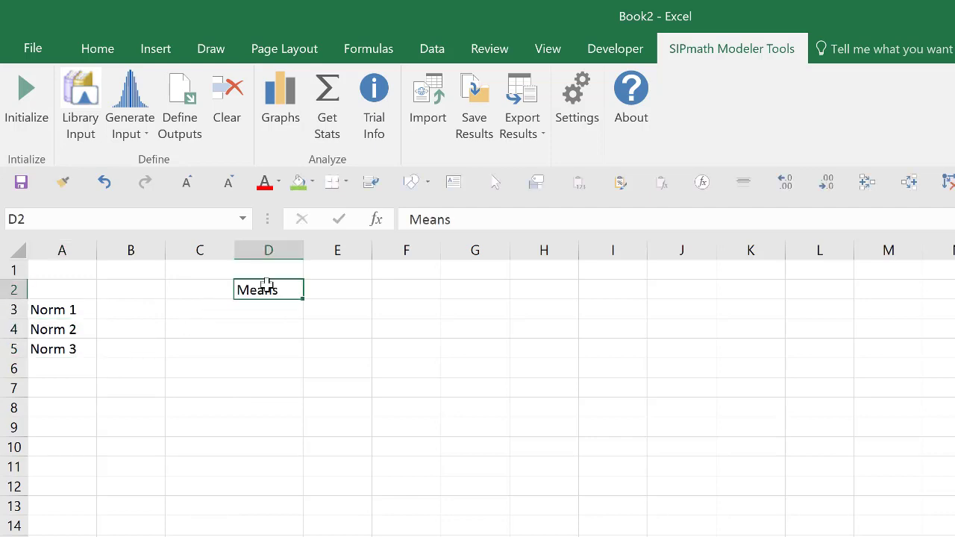
# - Enter the values 2, 3 and 4 below the Means heading in cells D3 to D5
pyautogui.press('Return')
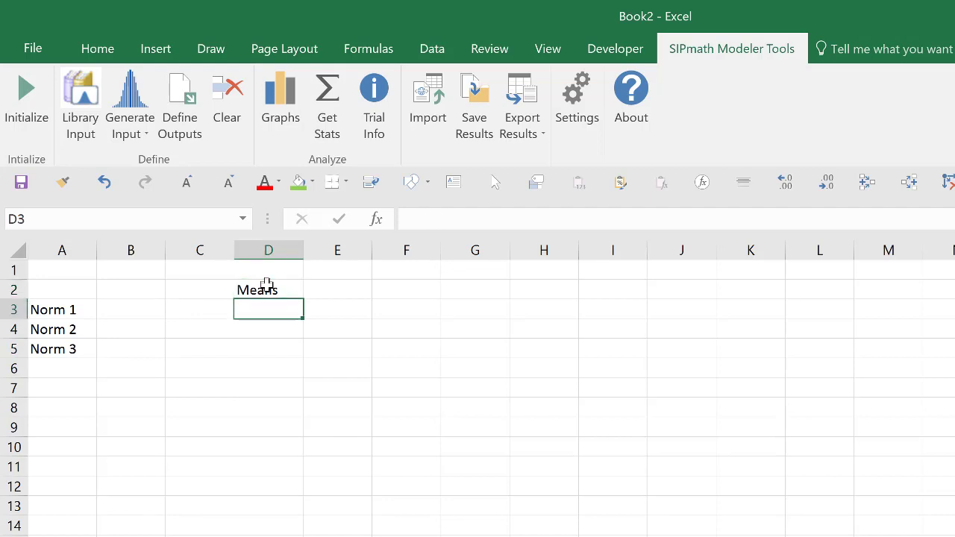
pyautogui.write('2')
pyautogui.press('Return')
pyautogui.write('3')
pyautogui.press('Return')
pyautogui.write('4')
pyautogui.press('Return')
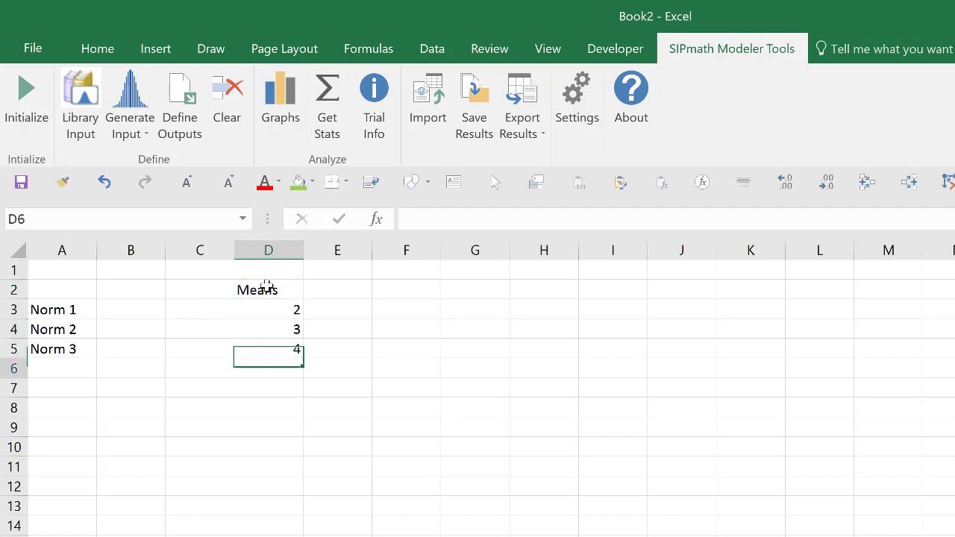
# - Enter the heading "Covariance Matrix" in cell G2
pyautogui.press('Up')
pyautogui.press('Up')
pyautogui.press('Up')
pyautogui.press('Up')
pyautogui.press('Right')
pyautogui.press('Right')
pyautogui.press('Right')
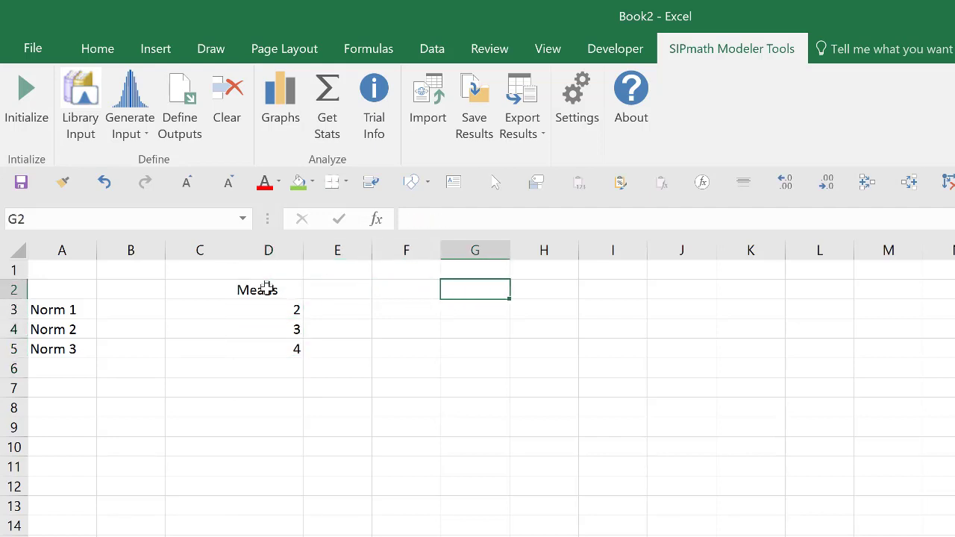
pyautogui.write('Covari')
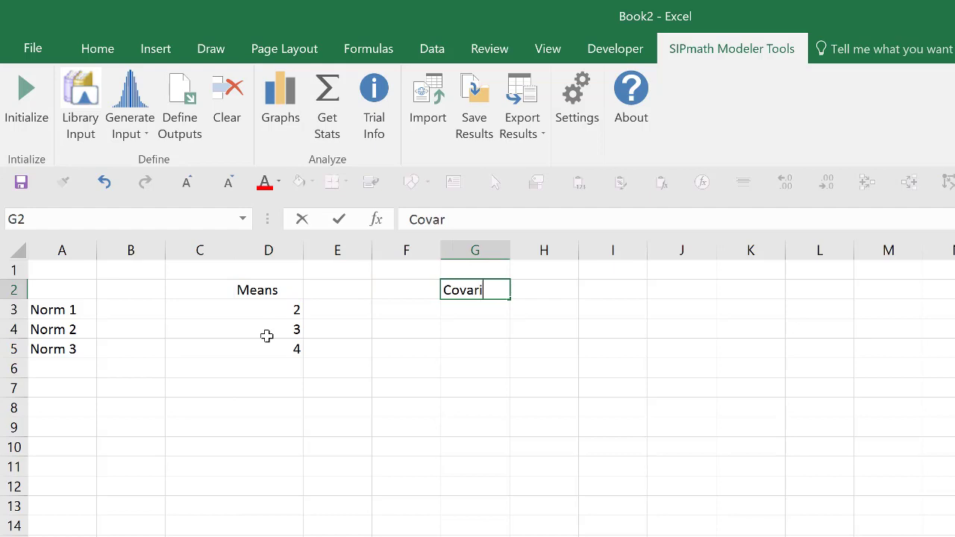
pyautogui.write('ance Matrix')
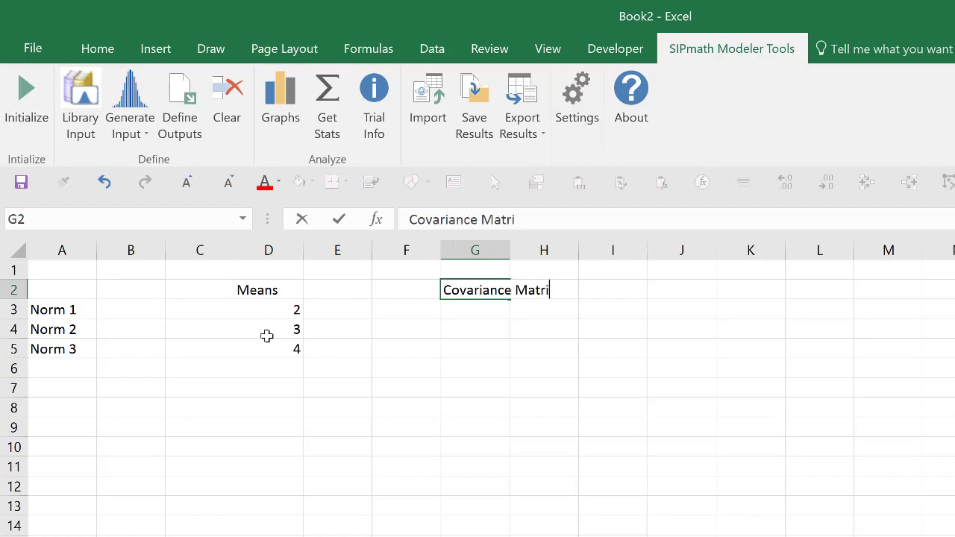
pyautogui.hotkey('ctrl', 'Return')
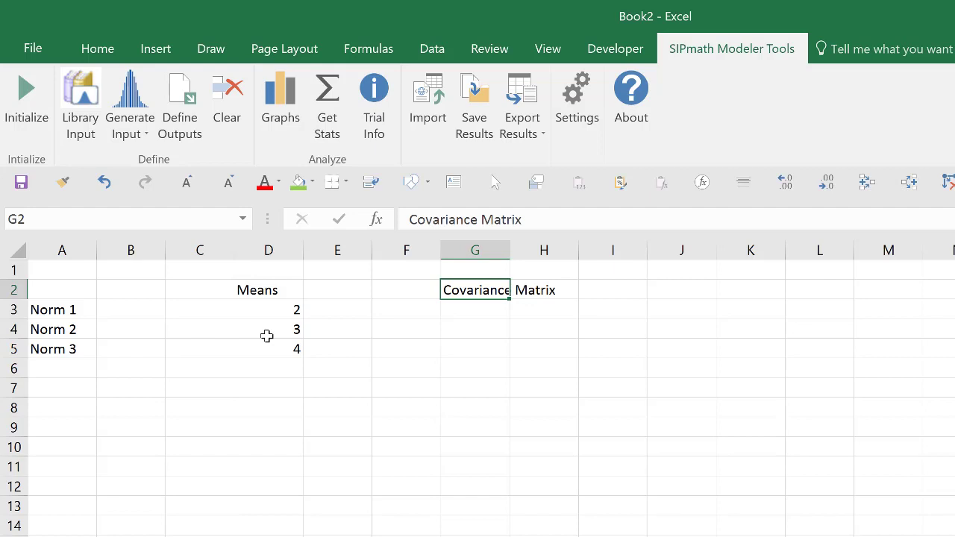
# - Fill the covariance matrix diagonal with 4 in cells G3, H4 and I5
pyautogui.press('Down')
pyautogui.write('4')
pyautogui.hotkey('ctrl', 'Return')
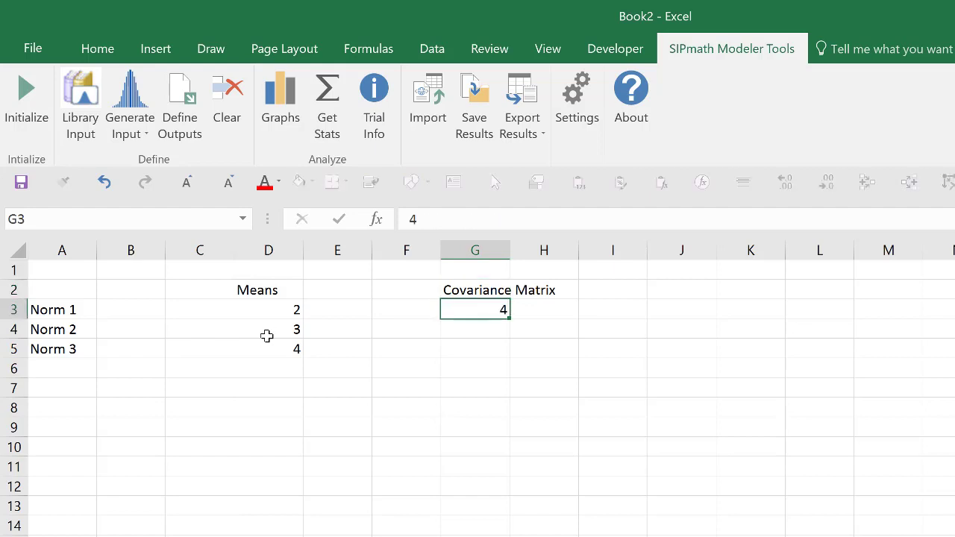
pyautogui.press('Down')
pyautogui.press('Right')
pyautogui.write('4')
pyautogui.press('Down')
pyautogui.press('Right')
pyautogui.write('4')
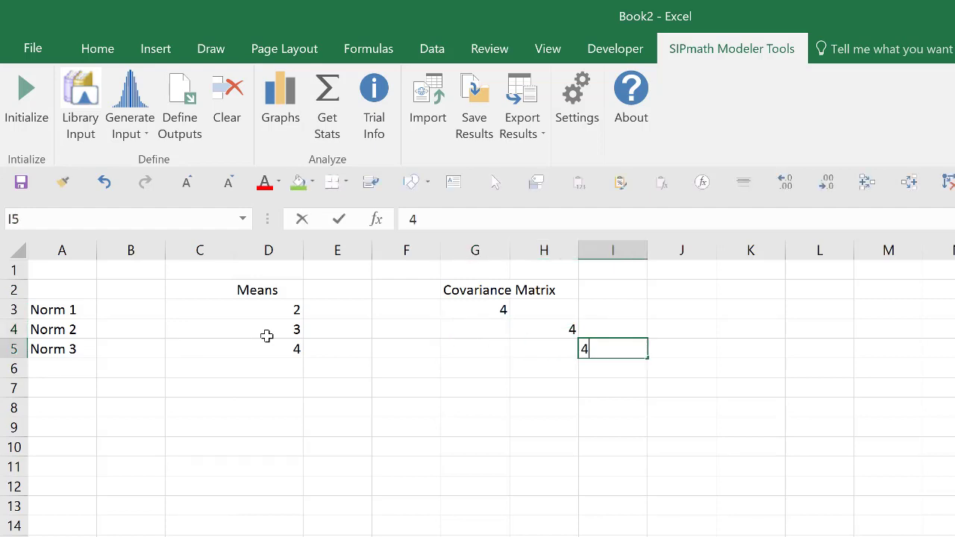
pyautogui.hotkey('ctrl', 'Return')
# - Fill the lower triangle of the covariance matrix with 1.5 in cells G4, G5 and H5
pyautogui.press('Left')
pyautogui.press('Left')
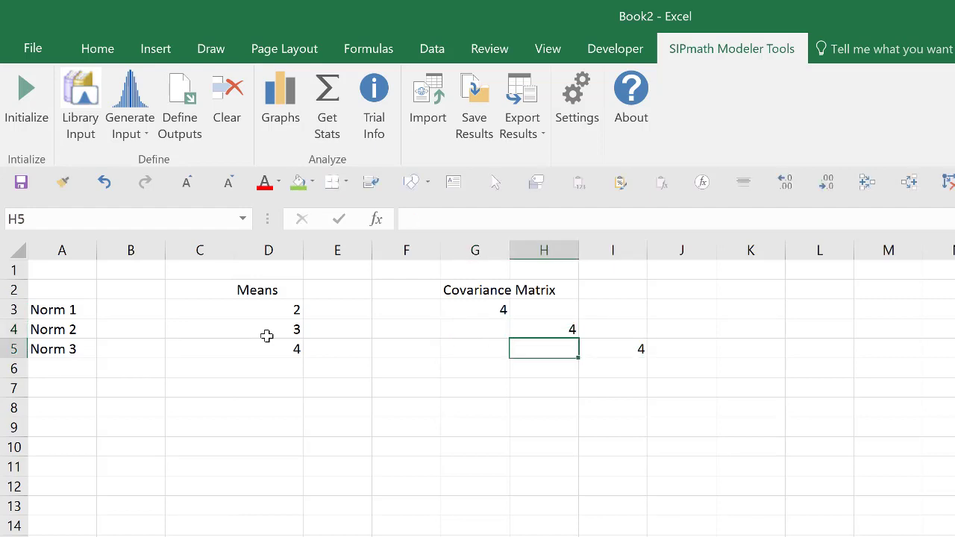
pyautogui.press('Up')
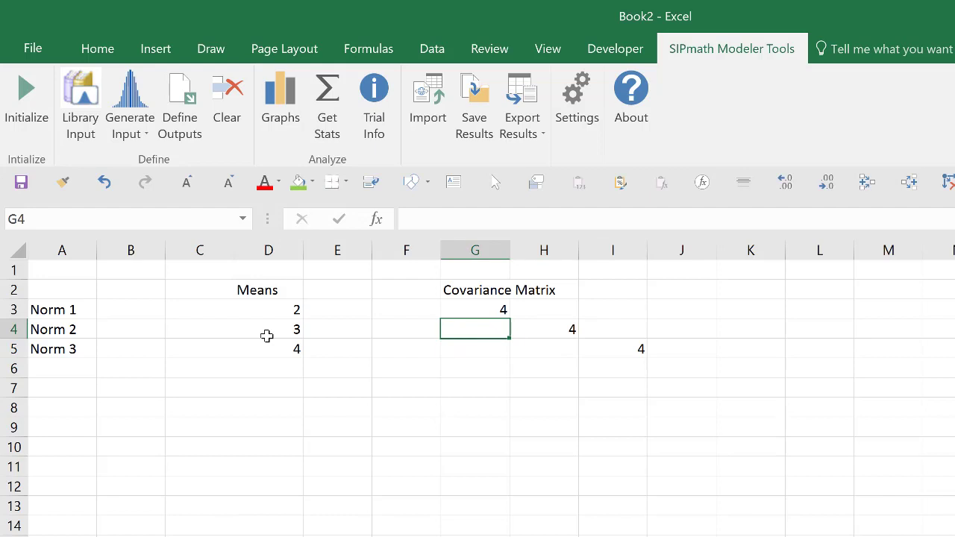
pyautogui.write('1.5')
pyautogui.hotkey('ctrl', 'Return')
pyautogui.press('Down')
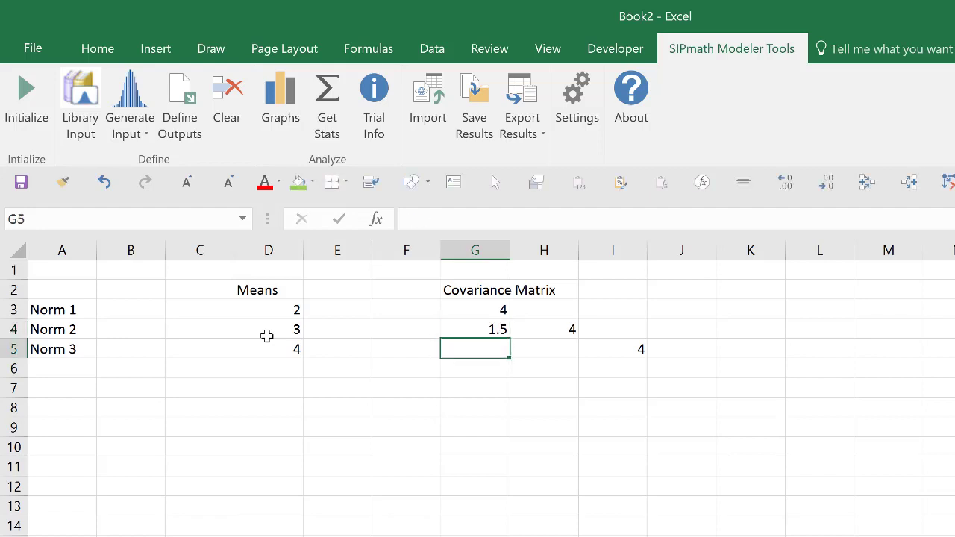
pyautogui.write('1.')
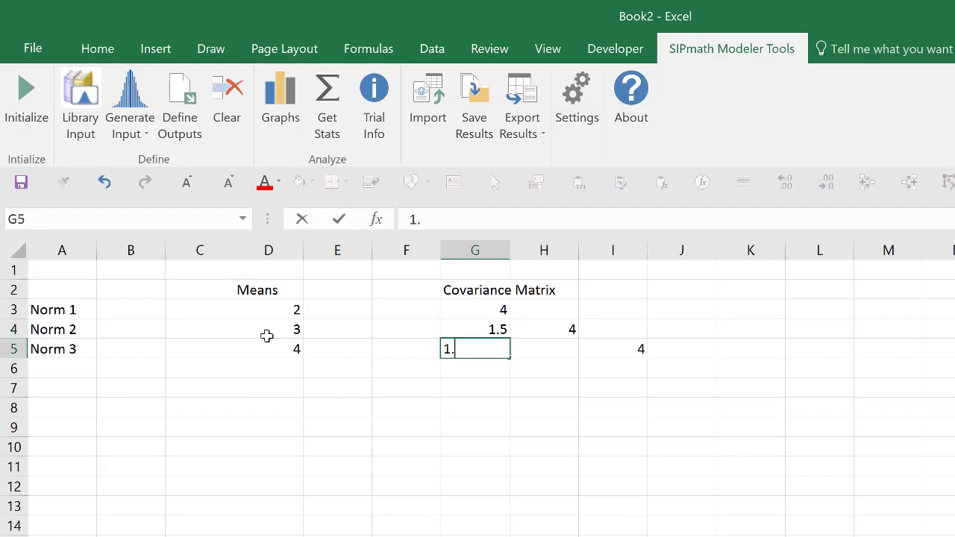
pyautogui.write('5')
pyautogui.press('Return')
pyautogui.press('Right')
pyautogui.press('Up')
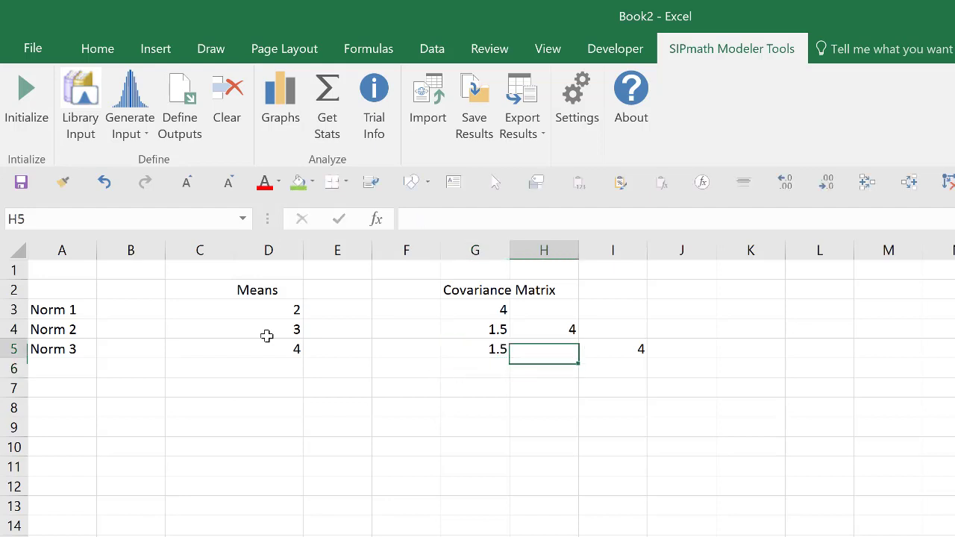
pyautogui.write('1.')
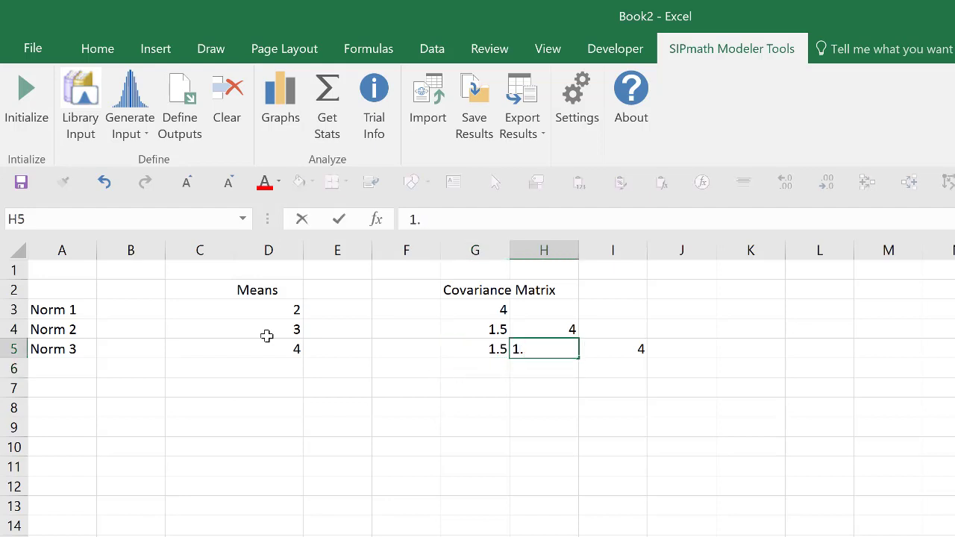
pyautogui.write('5')
pyautogui.hotkey('ctrl', 'Return')
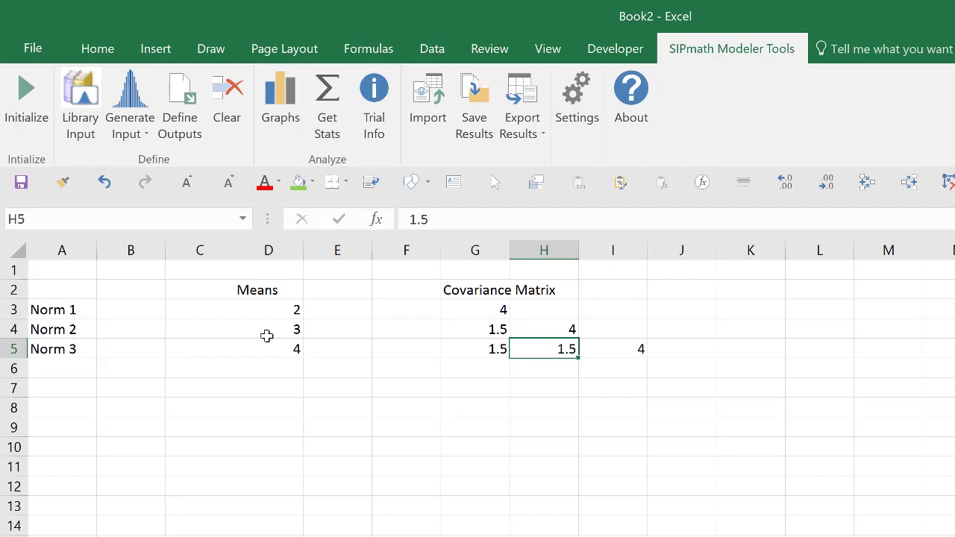
# - Enter the heading "RV Normal" in cell C2, beside the Means heading
pyautogui.press('Left')
pyautogui.press('Left')
pyautogui.press('Left')
pyautogui.press('Left')
pyautogui.press('Left')
pyautogui.press('Up')
pyautogui.press('Up')
pyautogui.press('Up')
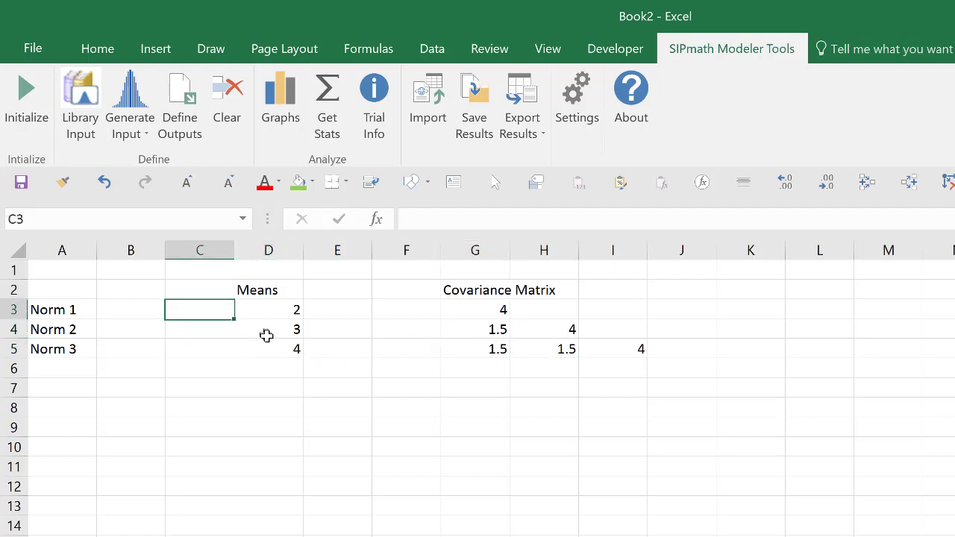
pyautogui.write('R')
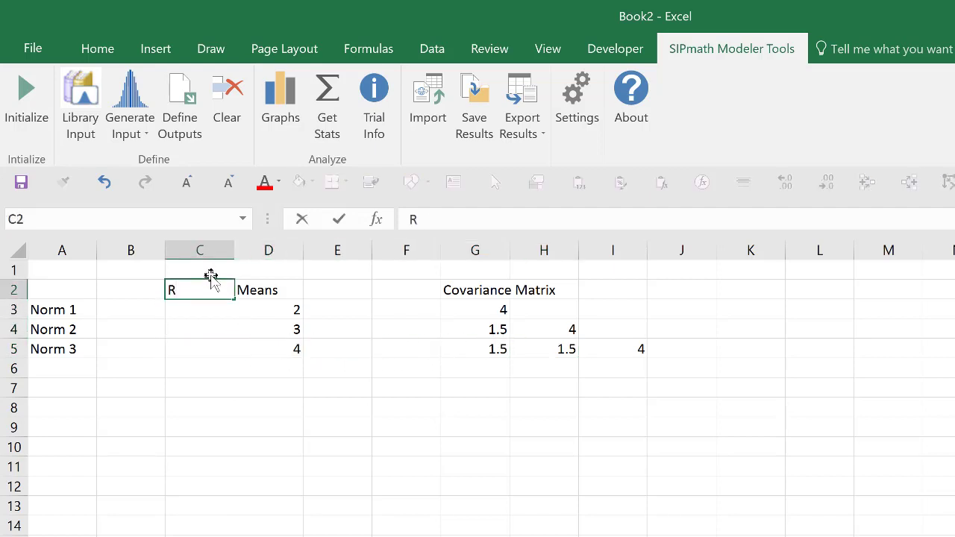
pyautogui.write('V Normal')
pyautogui.hotkey('ctrl', 'Return')
# - Enter the heading "Rand()" in cell K2
pyautogui.press('Right')
pyautogui.press('Right')
pyautogui.press('Right')
pyautogui.press('Right')
pyautogui.press('Right')
pyautogui.press('Right')
pyautogui.press('Right')
pyautogui.press('Right')
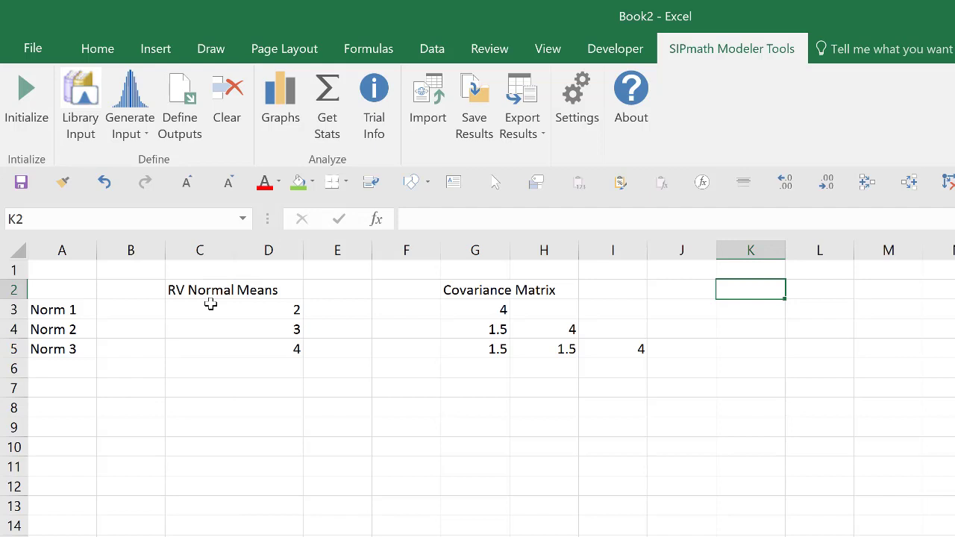
pyautogui.write('R')
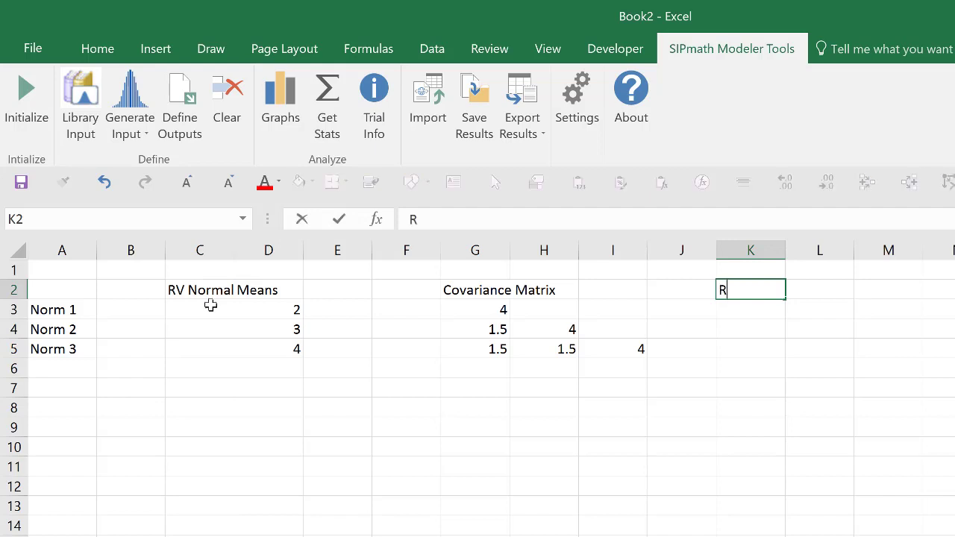
pyautogui.write('and()')
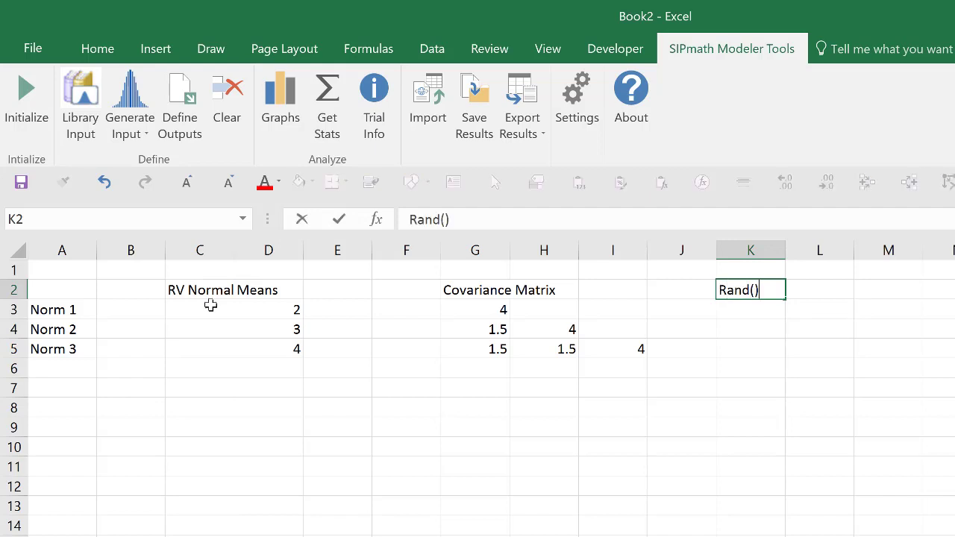
pyautogui.press('Return')
# - Start generating a correlated Normal distribution input with cell C3 as the starting cell
pyautogui.press('Down')
pyautogui.press('Down')
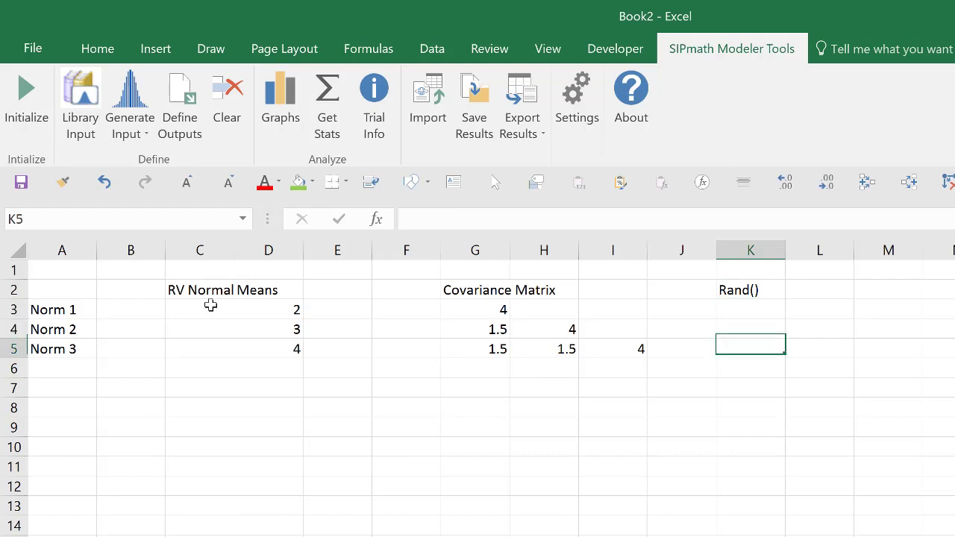
pyautogui.press('Left')
pyautogui.press('Left')
pyautogui.press('Left')
pyautogui.press('Left')
pyautogui.press('Left')
pyautogui.press('Left')
pyautogui.press('Left')
pyautogui.press('Left')
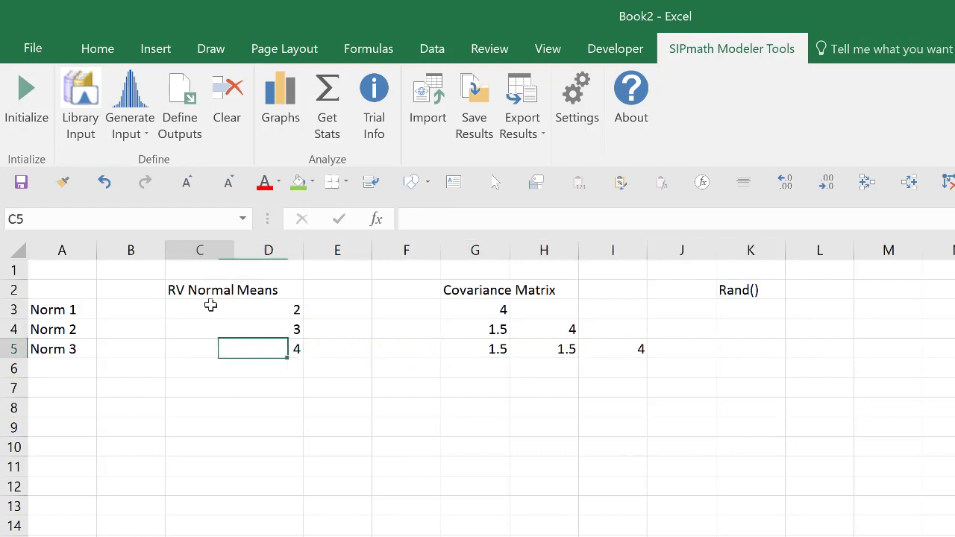
pyautogui.press('Up')
pyautogui.press('Up')
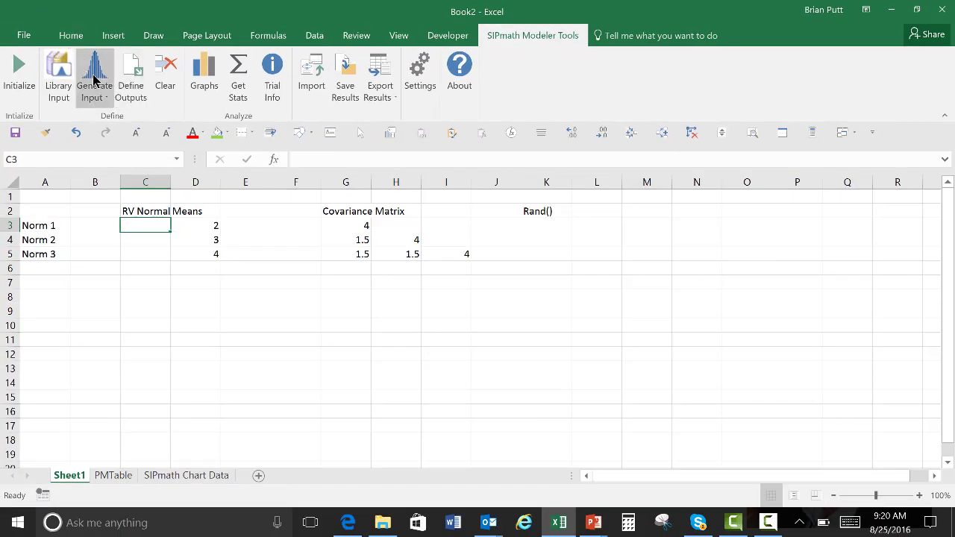
pyautogui.click(85, 75)
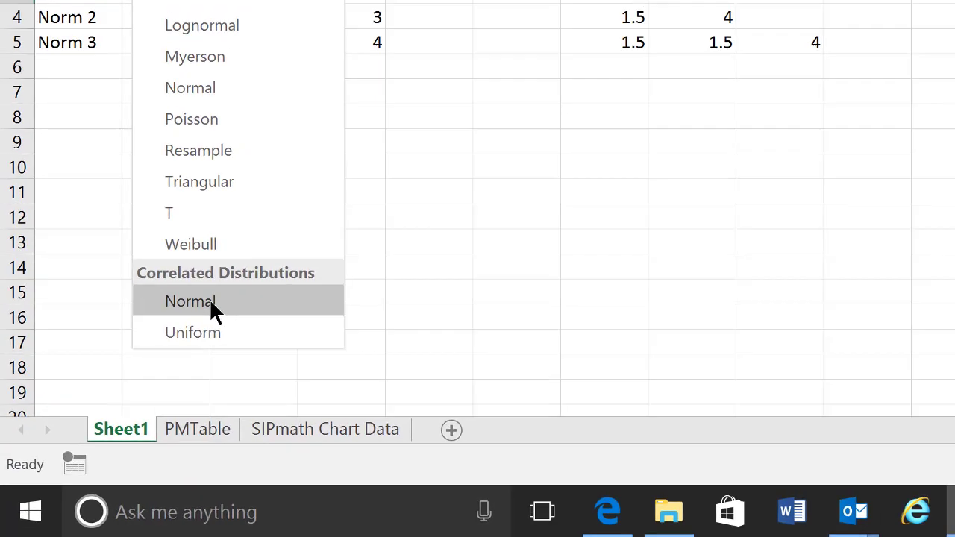
pyautogui.click(211, 301)
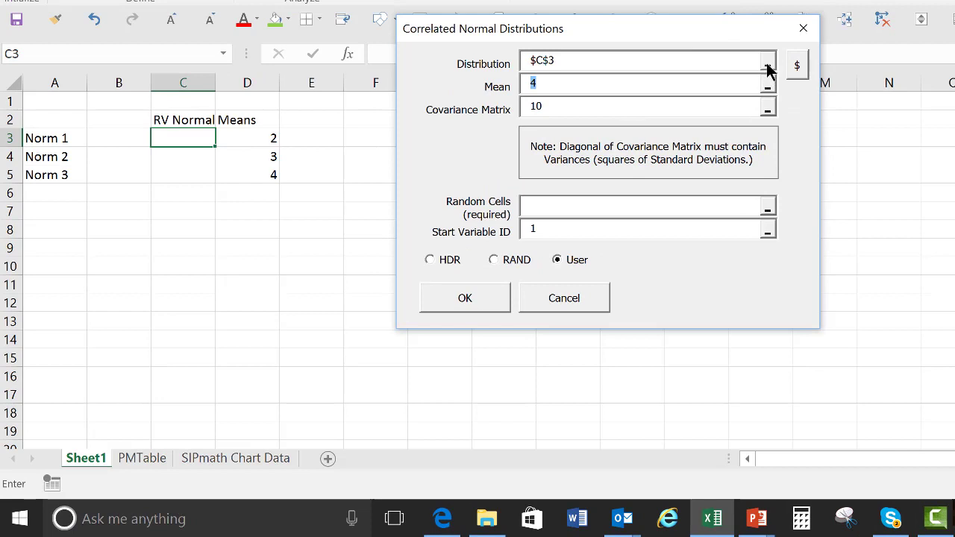
# - Set the distribution range to C3:C5 and the mean range to D3:D5 for the correlated normals
pyautogui.click(767, 67)
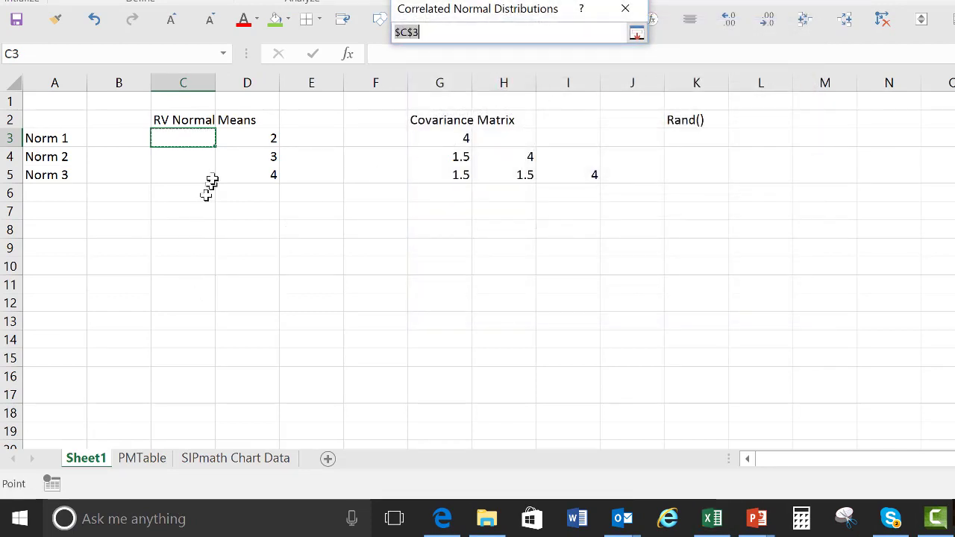
pyautogui.moveTo(201, 140); pyautogui.dragTo(189, 173)
pyautogui.press('Return')
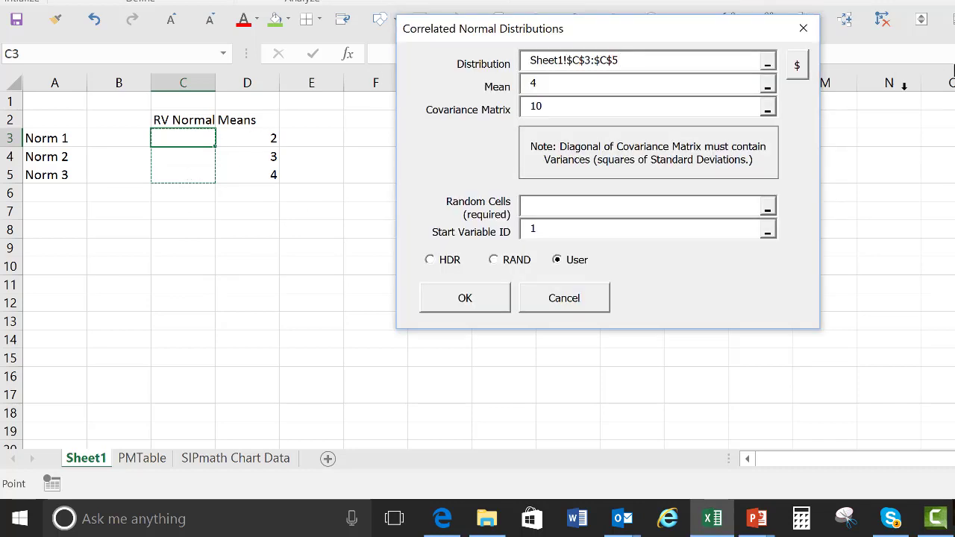
pyautogui.click(767, 88)
pyautogui.click(233, 136)
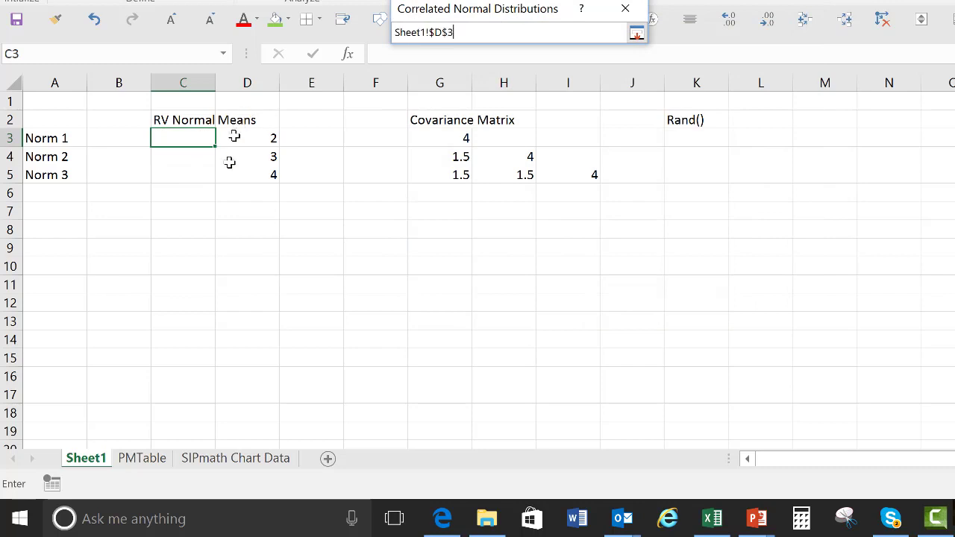
pyautogui.moveTo(234, 136); pyautogui.dragTo(229, 174)
pyautogui.press('Return')
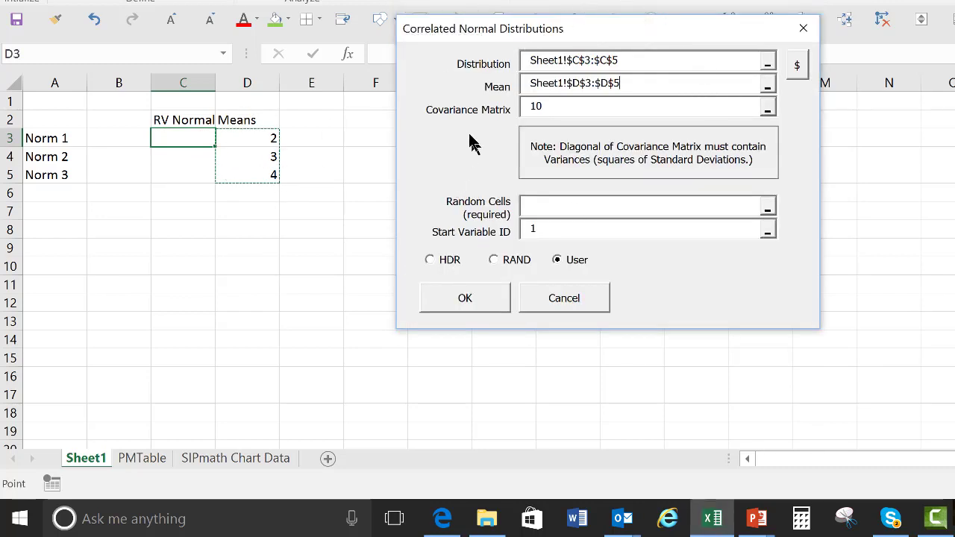
# - Set the covariance matrix range to G3:I5 for the correlated normals
pyautogui.click(767, 110)
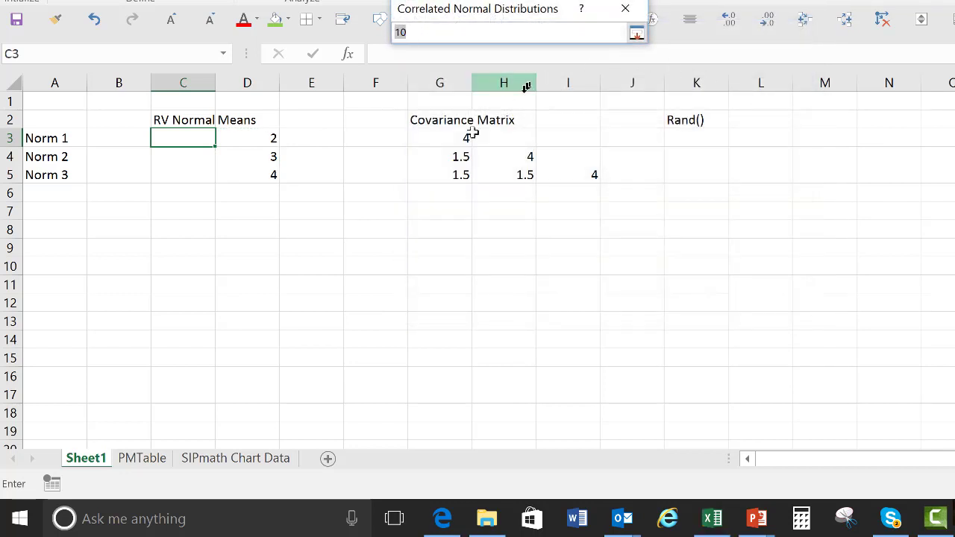
pyautogui.moveTo(437, 141); pyautogui.dragTo(547, 171)
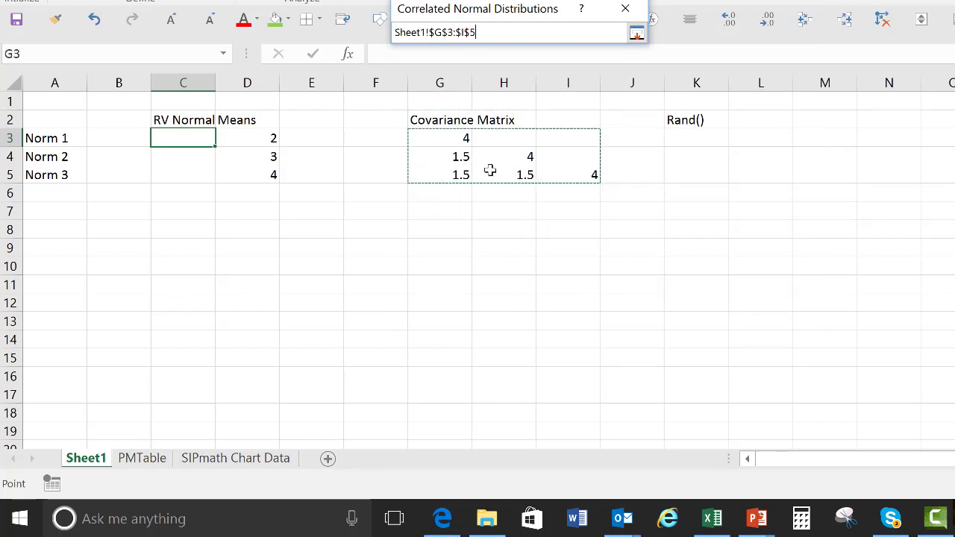
pyautogui.press('Return')
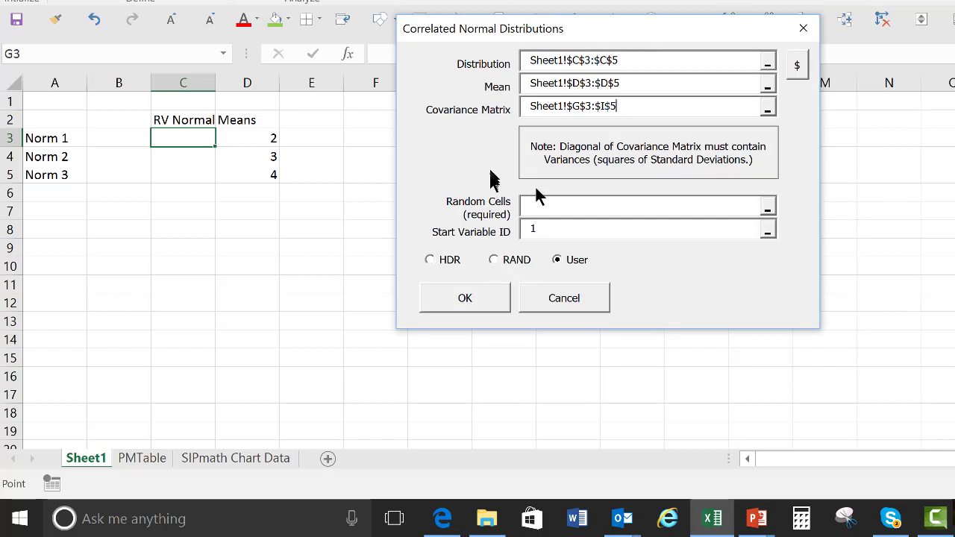
# - Set the random cells to K3:K5 and choose HDR as the random number generator
pyautogui.click(767, 207)
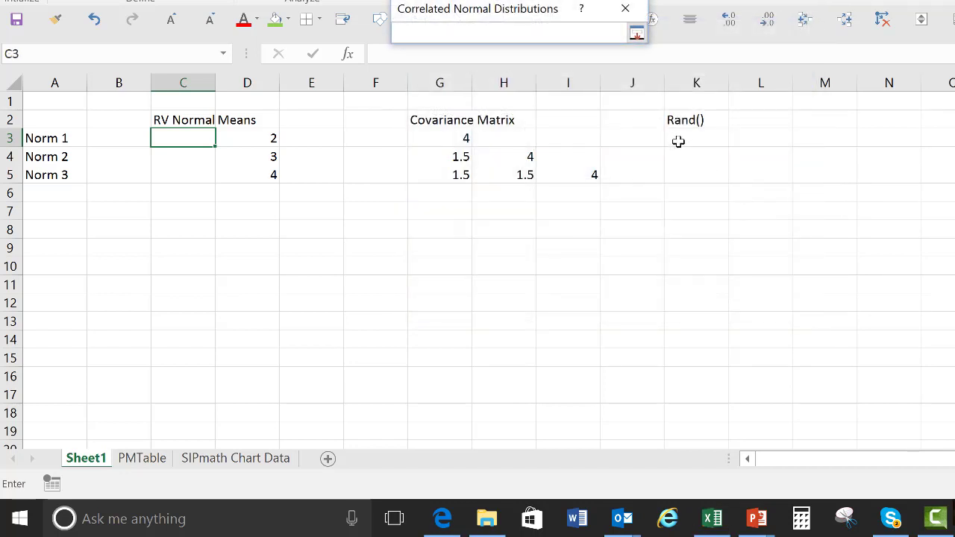
pyautogui.moveTo(678, 141); pyautogui.dragTo(691, 174)
pyautogui.press('Return')
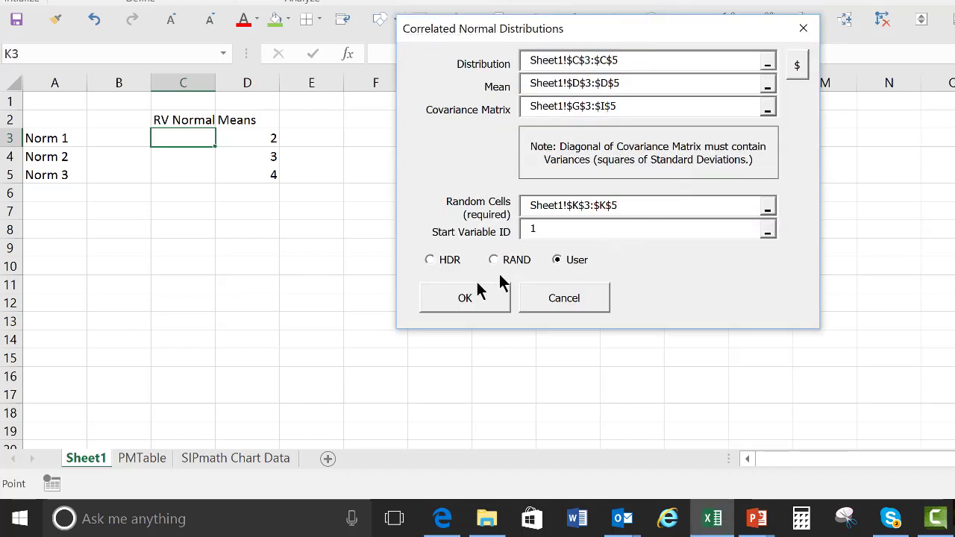
pyautogui.click(435, 261)
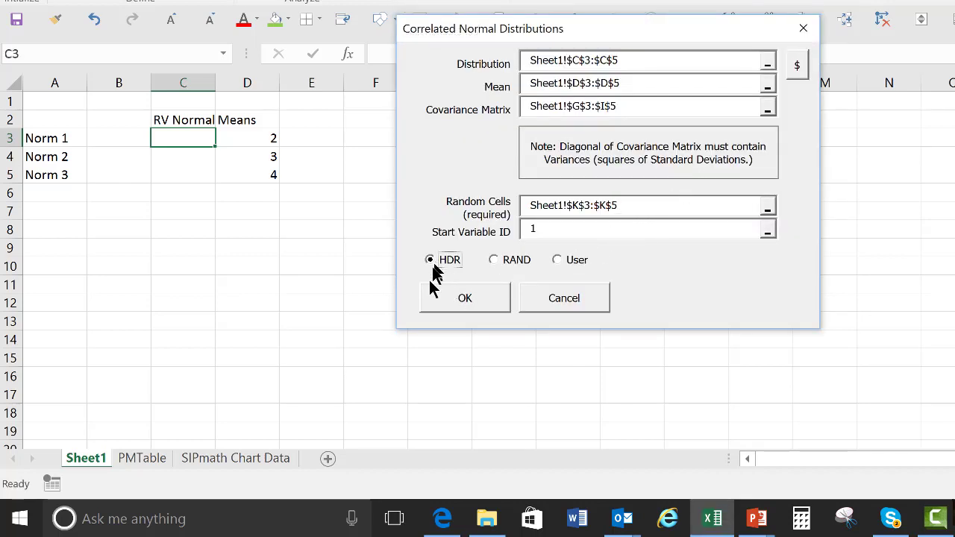
# - Generate the correlated normals and fill cells B3:B5 with the output names d_Norm 1 through d_Norm 3
pyautogui.click(452, 297)
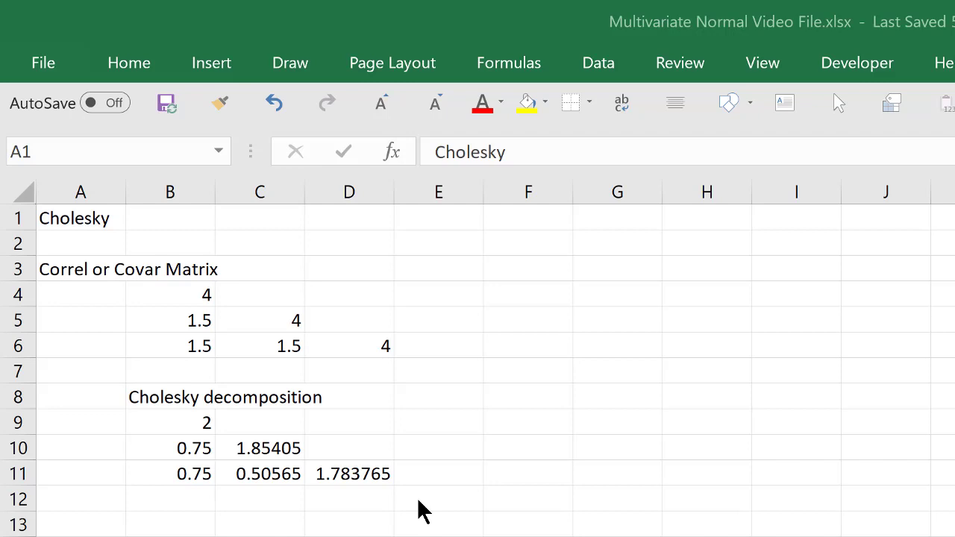
pyautogui.click(119, 137)
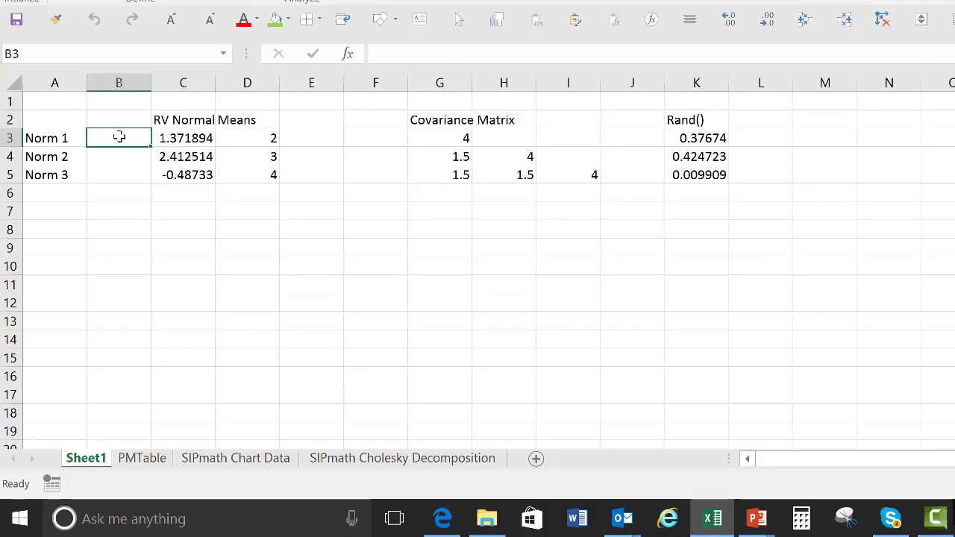
pyautogui.write('d_')
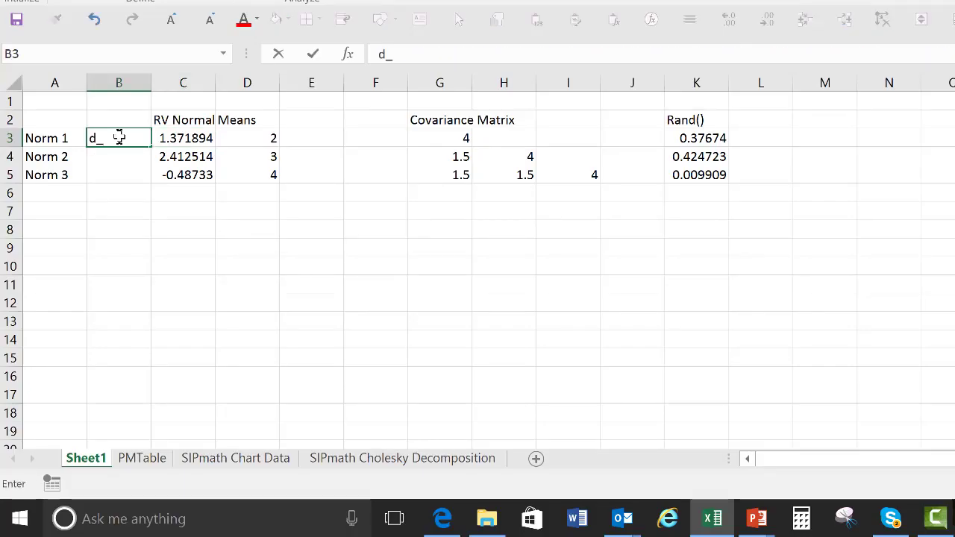
pyautogui.write('Norm 1')
pyautogui.hotkey('ctrl', 'Return')
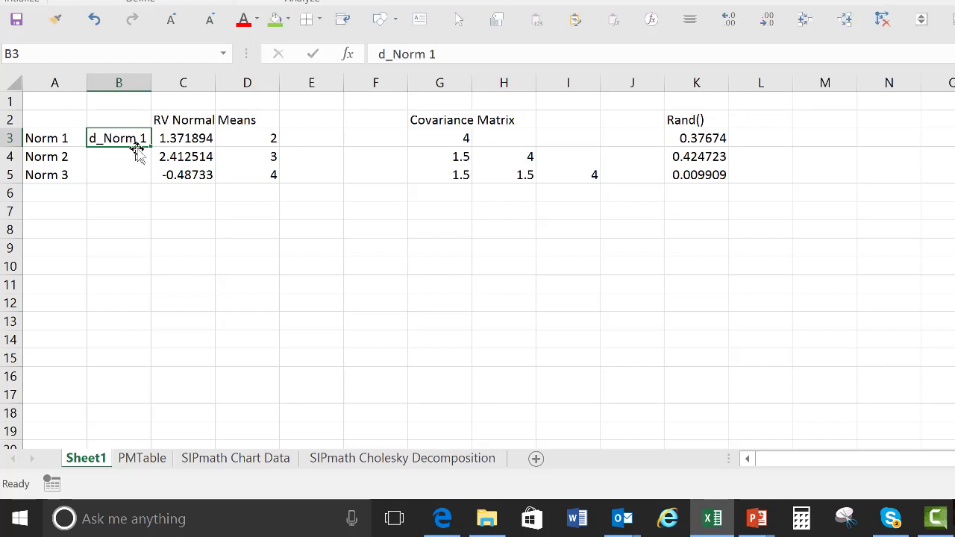
pyautogui.moveTo(151, 147); pyautogui.dragTo(169, 182)
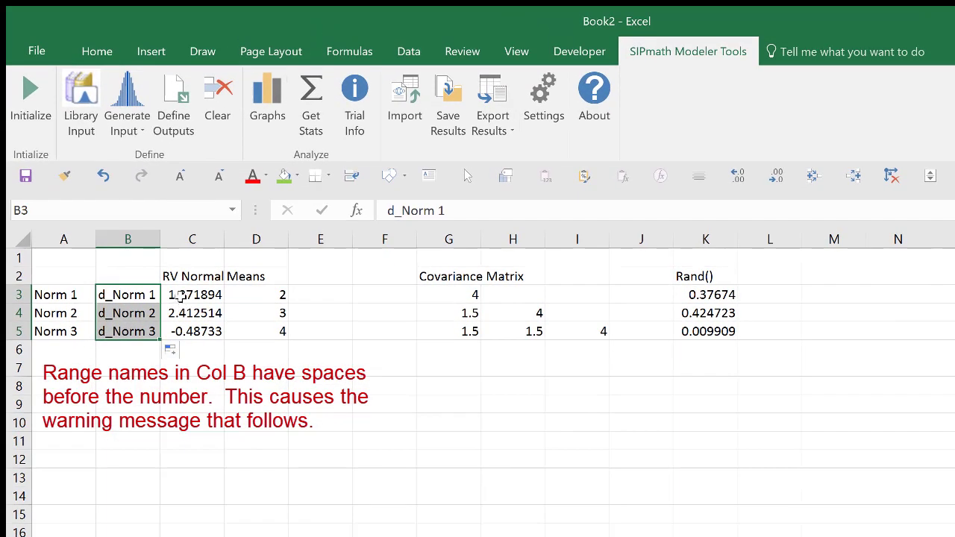
# - Define C3:C5 as multiple outputs named from B3:B5 with sparklines in C3:C5, letting SIPmath replace invalid name characters with underscores
pyautogui.moveTo(179, 296); pyautogui.dragTo(191, 328)
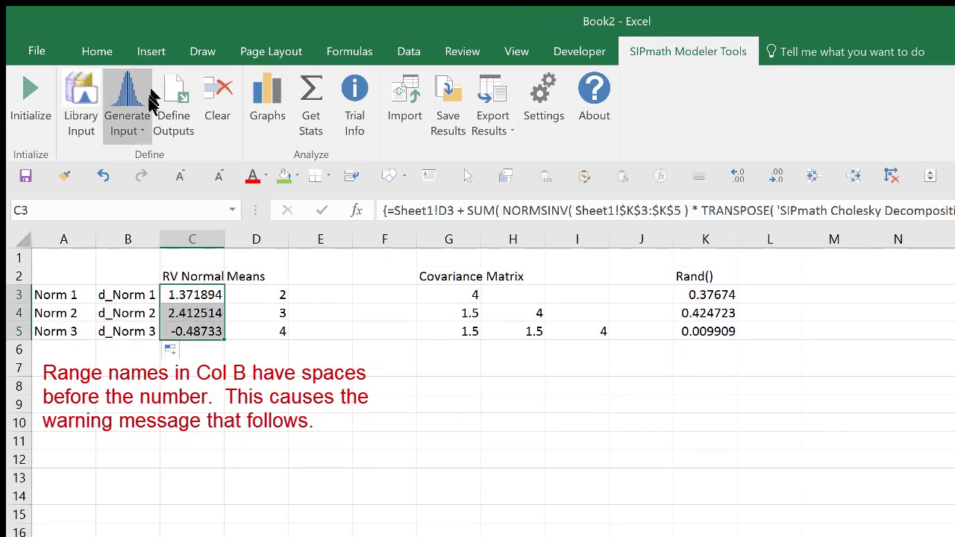
pyautogui.click(170, 101)
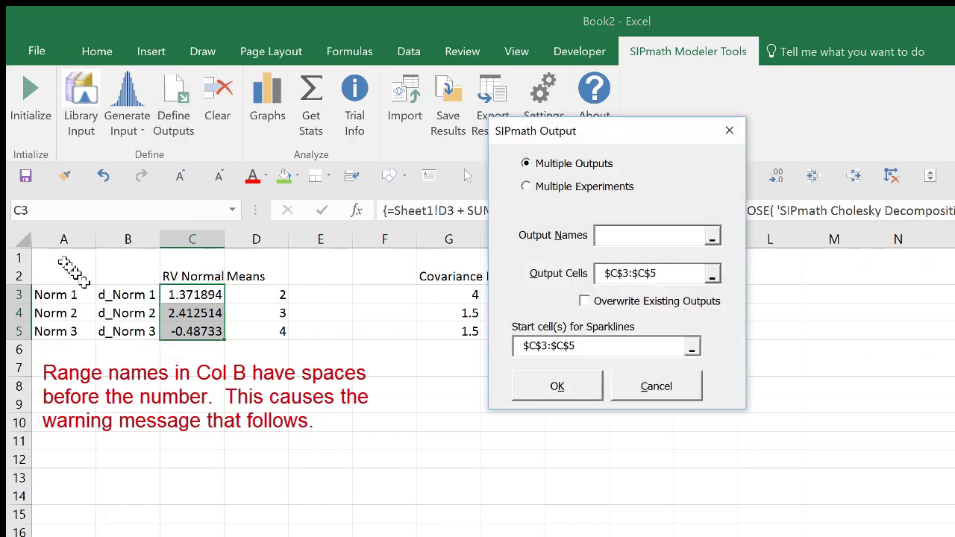
pyautogui.moveTo(103, 298); pyautogui.dragTo(110, 332)
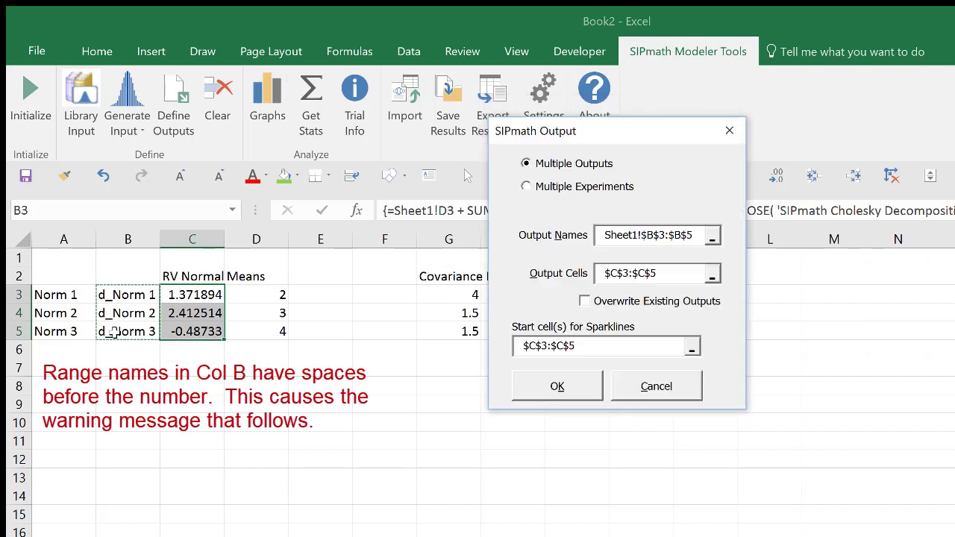
pyautogui.press('Tab')
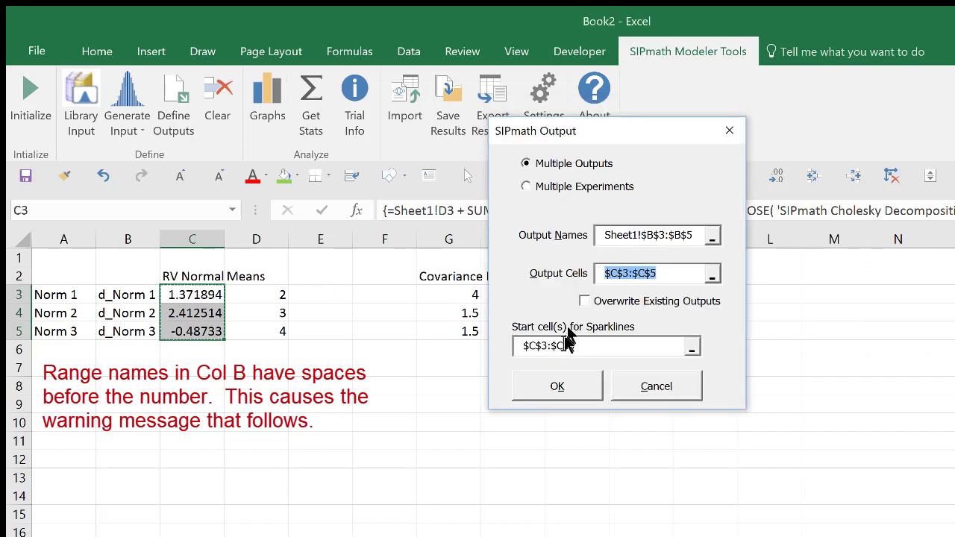
pyautogui.click(545, 379)
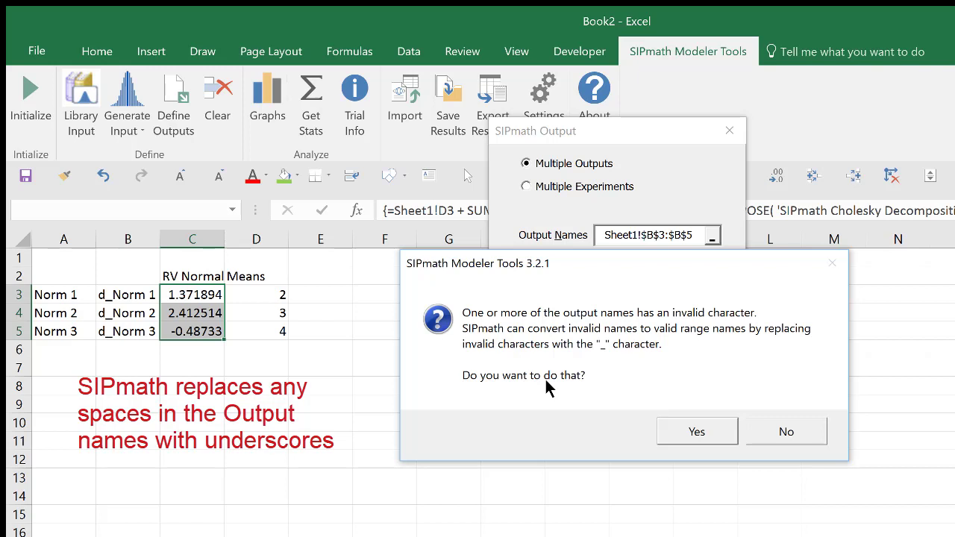
pyautogui.click(697, 431)
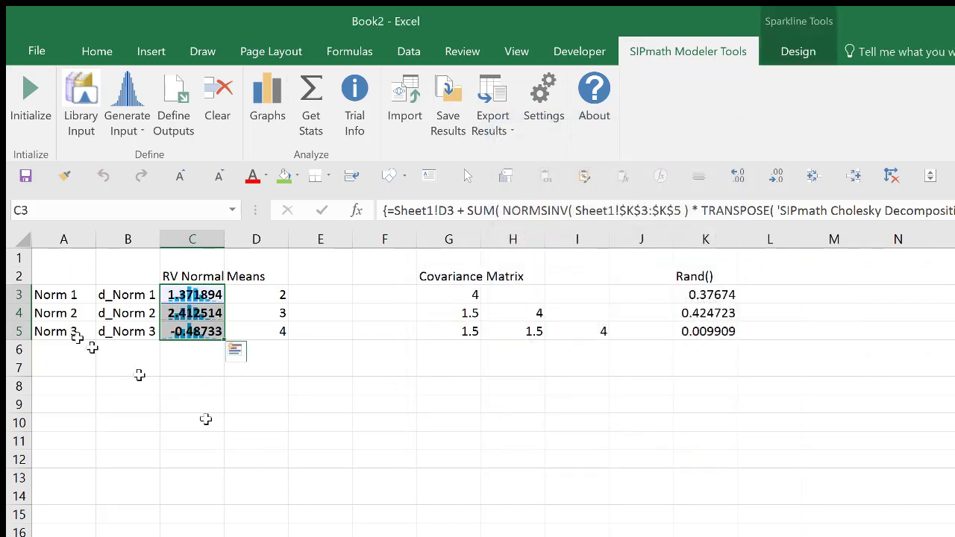
# - Enlarge rows 3 to 5 and column C for the sparklines, and show the C3:C5 values with one decimal place
pyautogui.moveTo(21, 294); pyautogui.dragTo(33, 374)
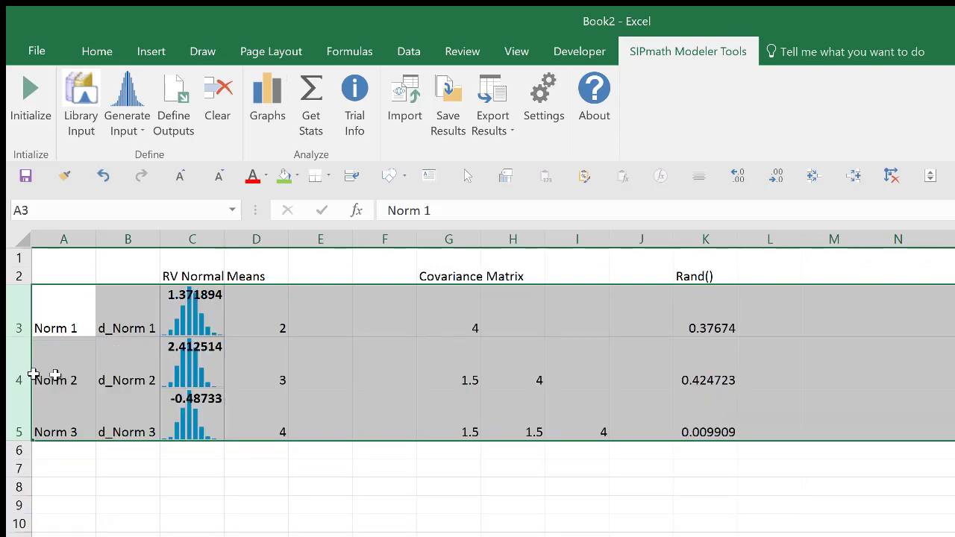
pyautogui.moveTo(210, 295); pyautogui.dragTo(230, 403)
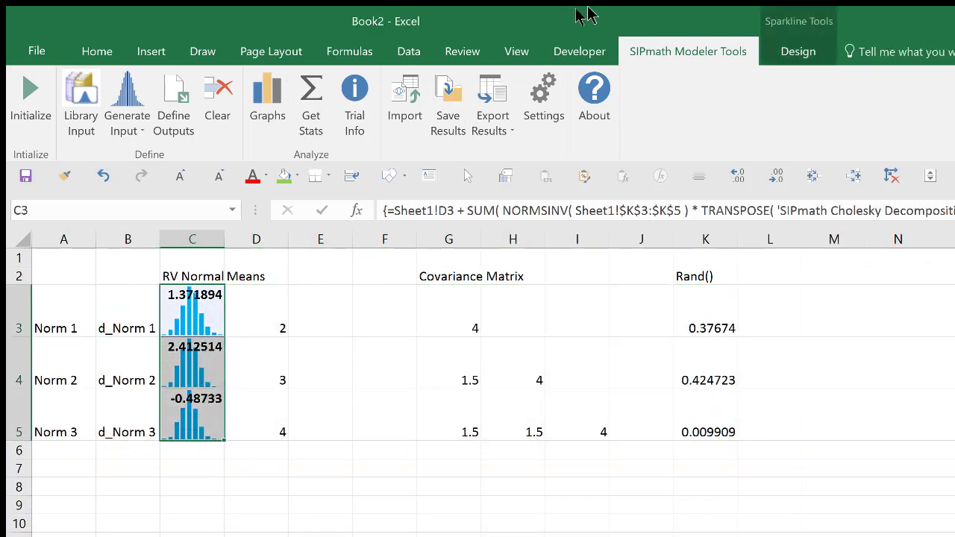
pyautogui.click(112, 53)
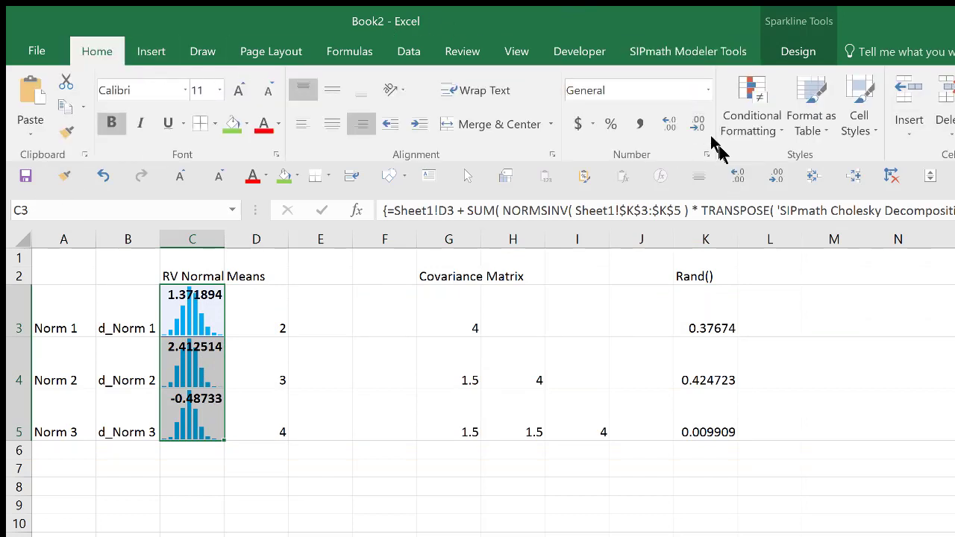
pyautogui.click(698, 124)
pyautogui.click(698, 125)
pyautogui.click(700, 127)
pyautogui.click(699, 127)
pyautogui.click(700, 127)
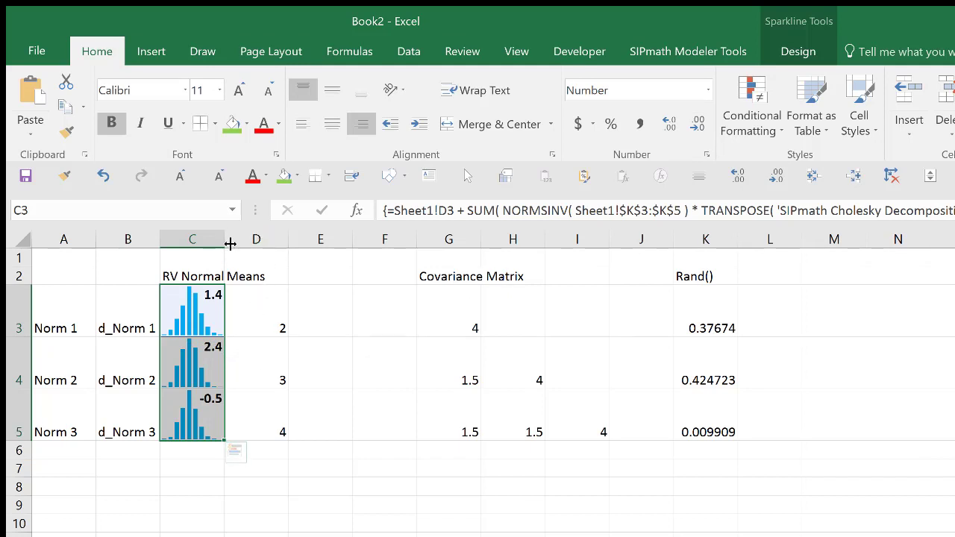
pyautogui.moveTo(228, 243); pyautogui.dragTo(279, 225)
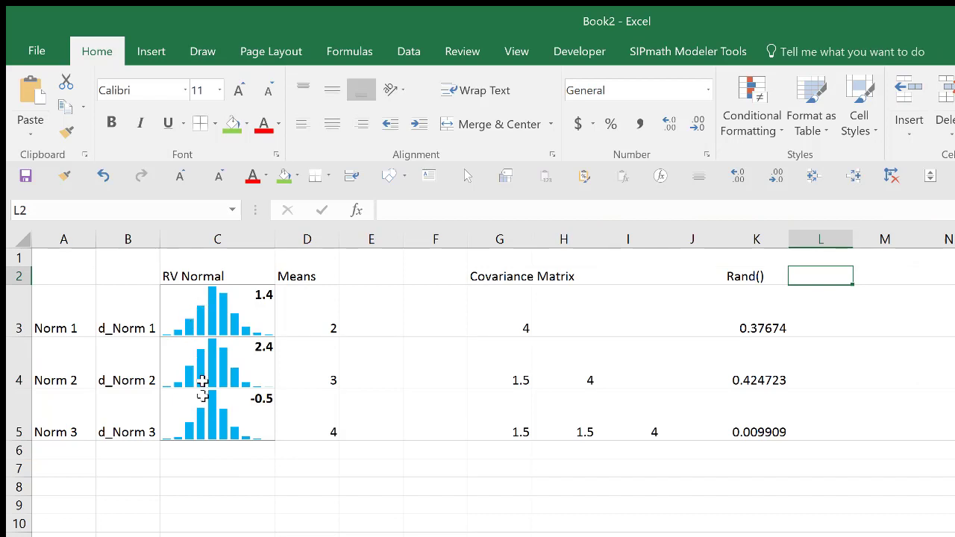
# - Open the PMTable sheet and go through the Index column of simulated trials down to its end
pyautogui.click(217, 536)
pyautogui.click(531, 515)
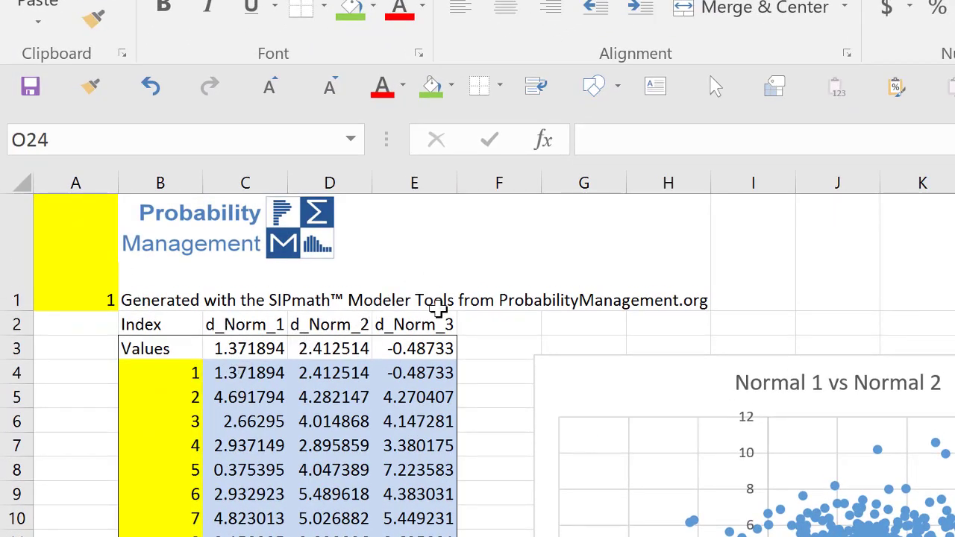
pyautogui.click(181, 394)
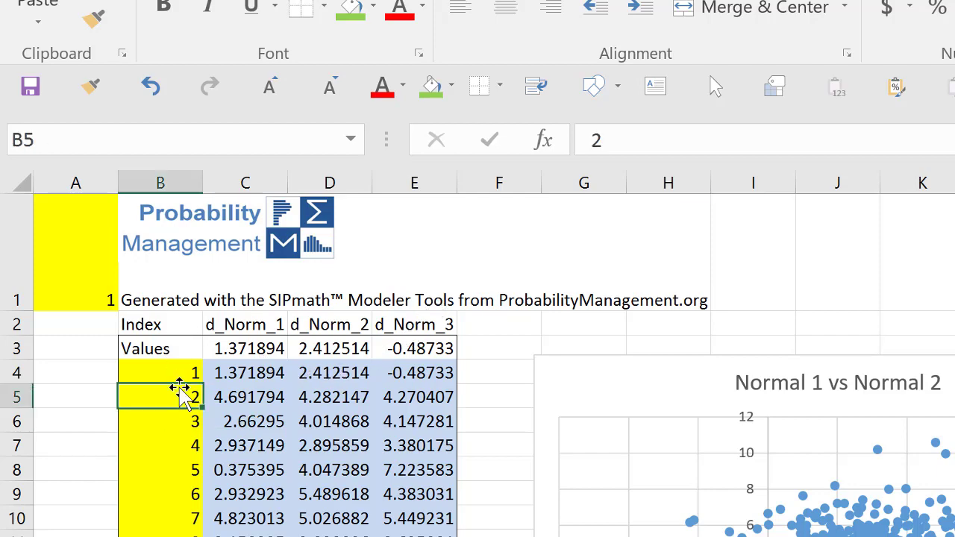
pyautogui.hotkey('ctrl', 'Down')
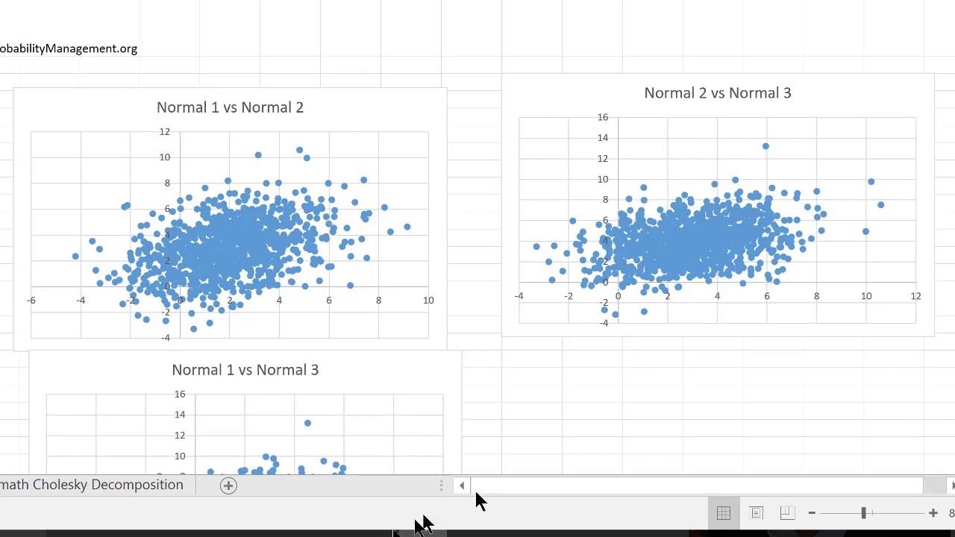
# - Copy the three Normal scatter charts from the PMTable sheet and paste them into Sheet1 at cell B7
pyautogui.scroll(-3, 497, 405)
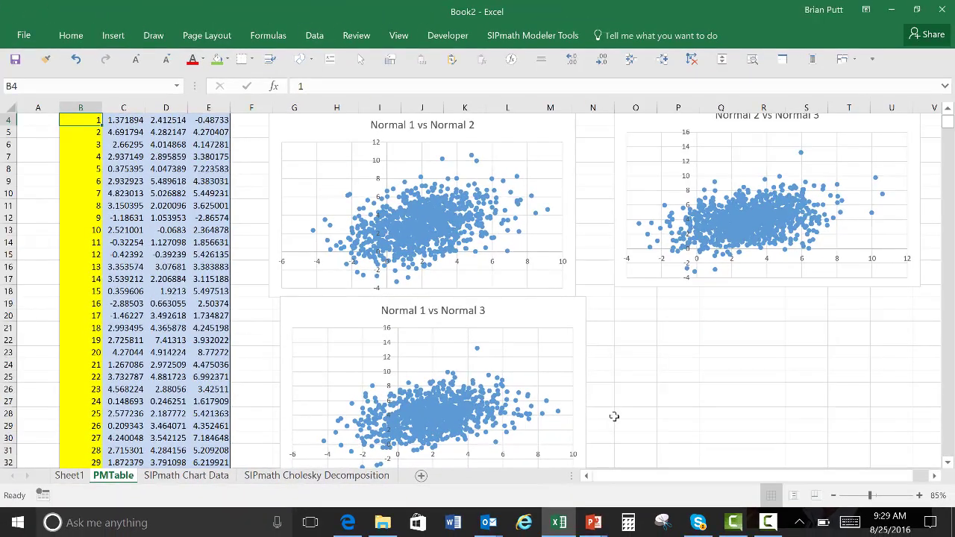
pyautogui.keyDown('ctrl'); pyautogui.click(429, 212); pyautogui.keyUp('ctrl')
pyautogui.keyDown('ctrl'); pyautogui.click(522, 200); pyautogui.keyUp('ctrl')
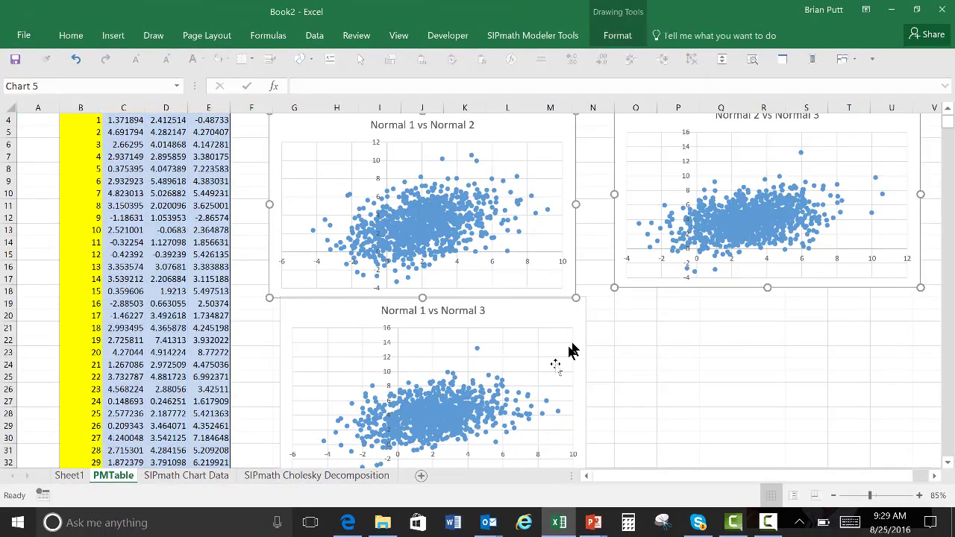
pyautogui.keyDown('ctrl'); pyautogui.click(577, 317); pyautogui.keyUp('ctrl')
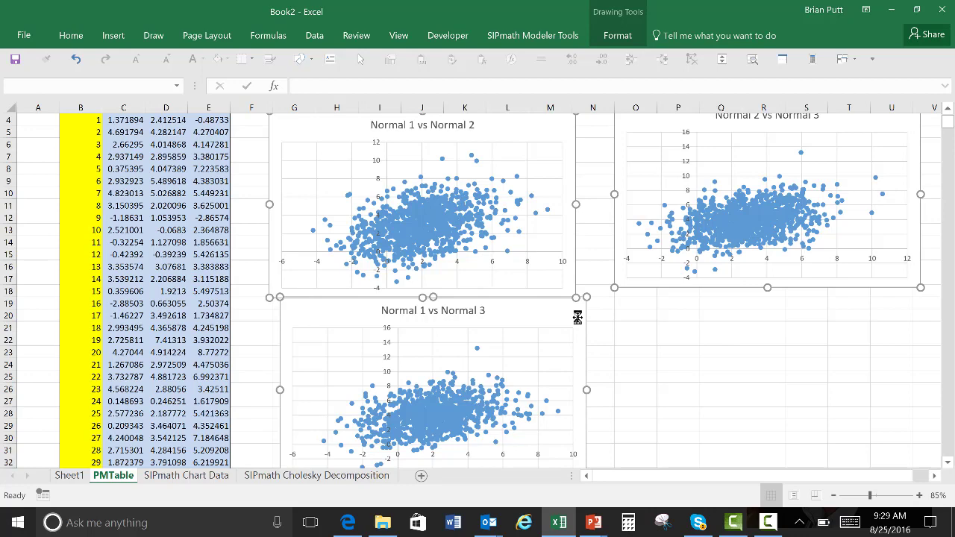
pyautogui.click(70, 476)
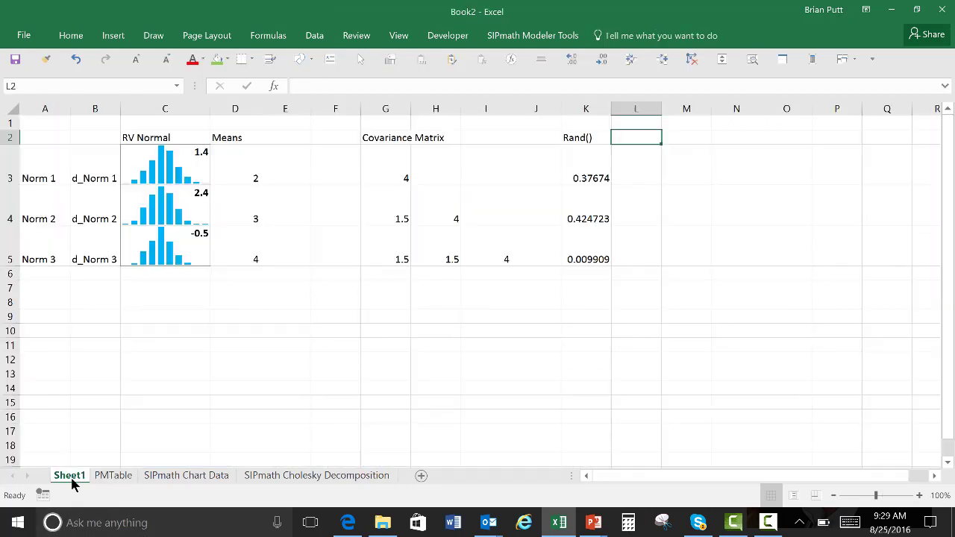
pyautogui.click(97, 287)
pyautogui.hotkey('ctrl', 'v')
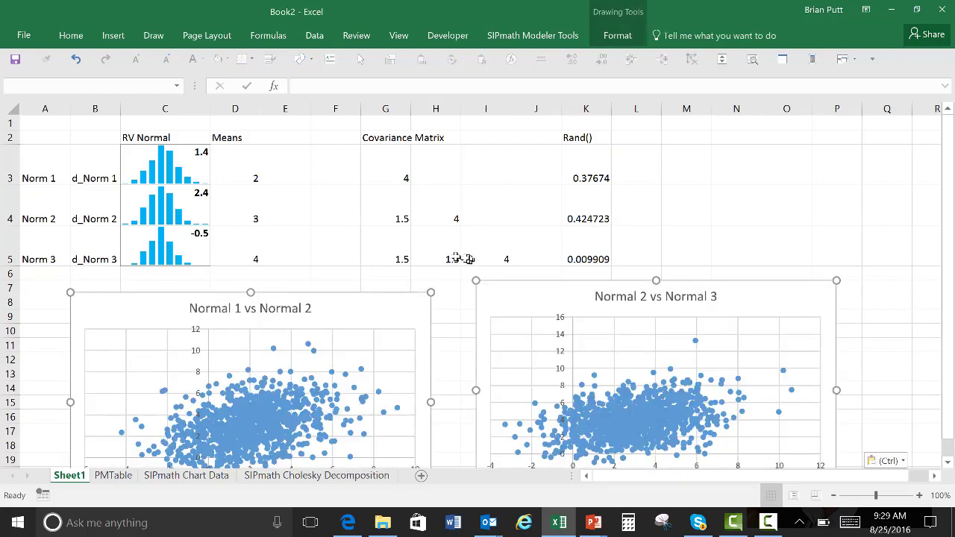
# - Set the covariances in G4, G5 and H5 to 4 and examine the effect on all three scatter charts
pyautogui.click(392, 215)
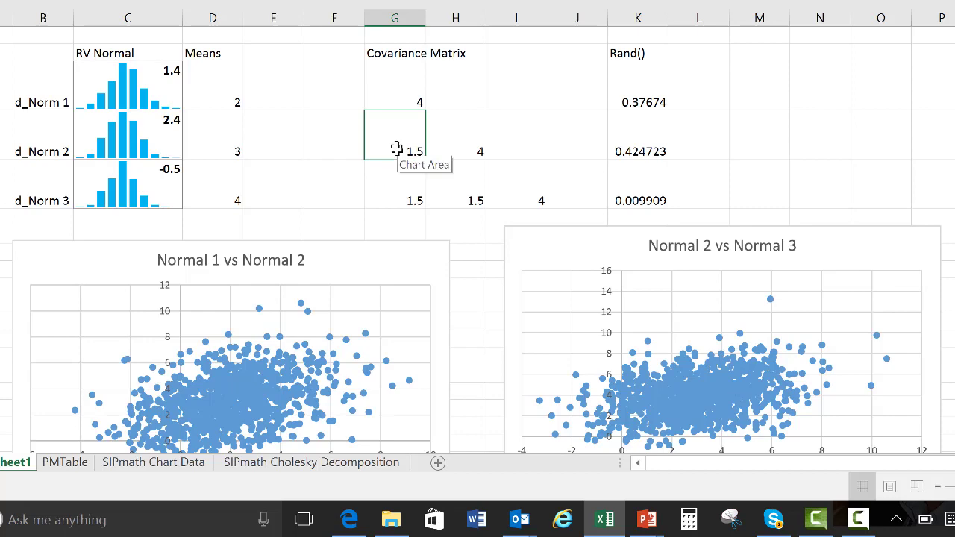
pyautogui.write('4')
pyautogui.press('Return')
pyautogui.write('4')
pyautogui.press('Return')
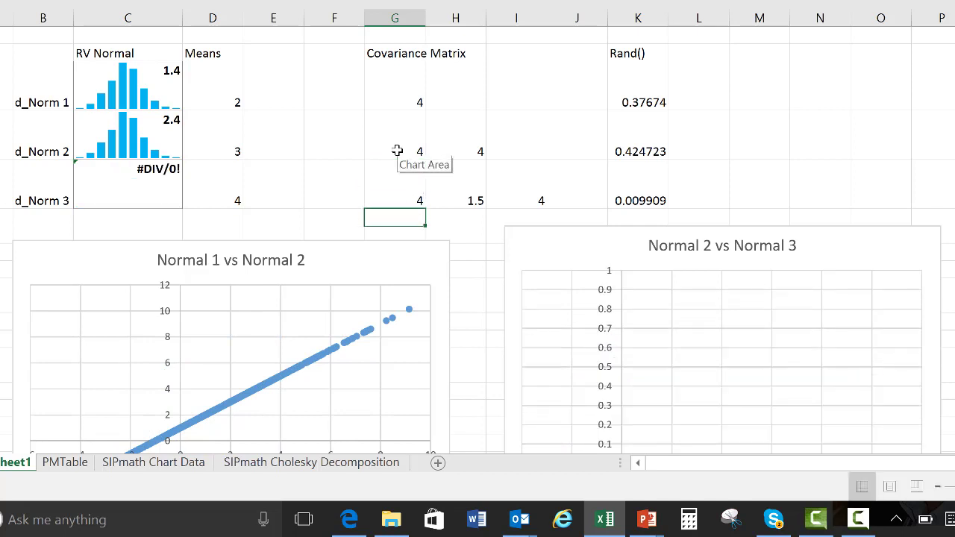
pyautogui.press('Up')
pyautogui.press('Right')
pyautogui.write('4')
pyautogui.hotkey('ctrl', 'Return')
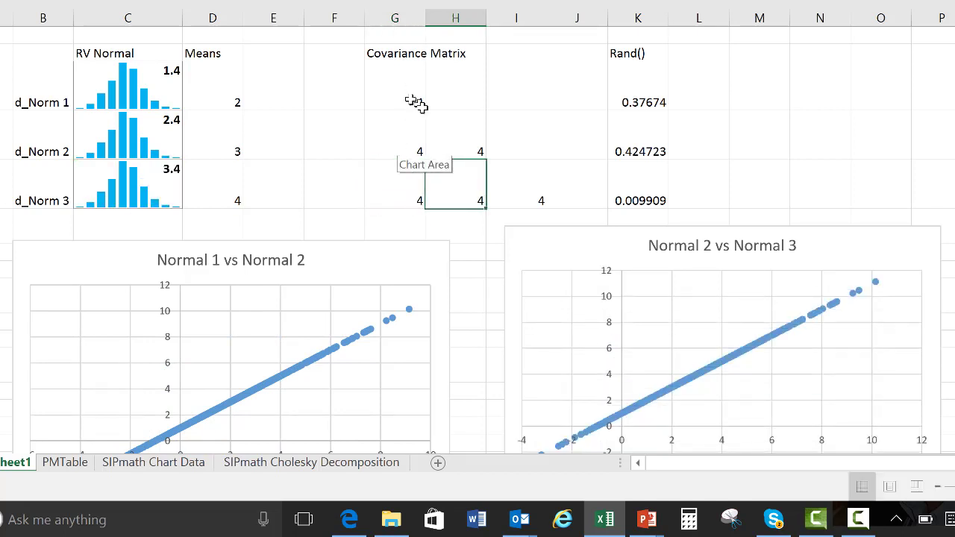
pyautogui.click(905, 148)
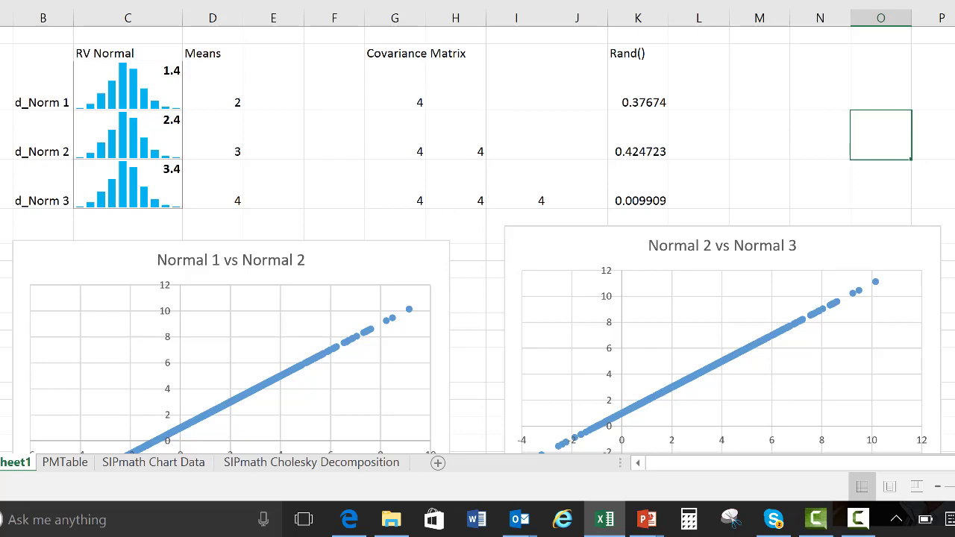
pyautogui.scroll(-5, 478, 239)
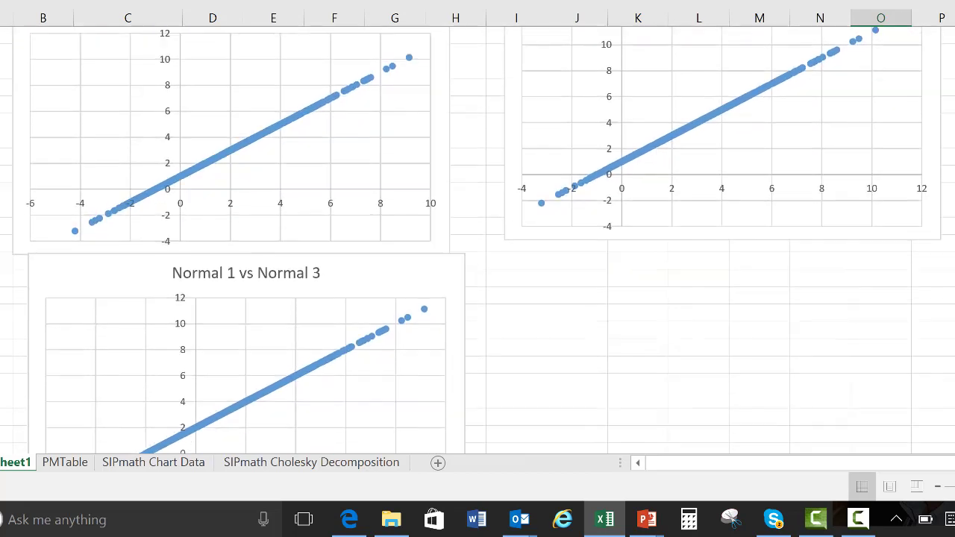
pyautogui.scroll(5, 478, 239)
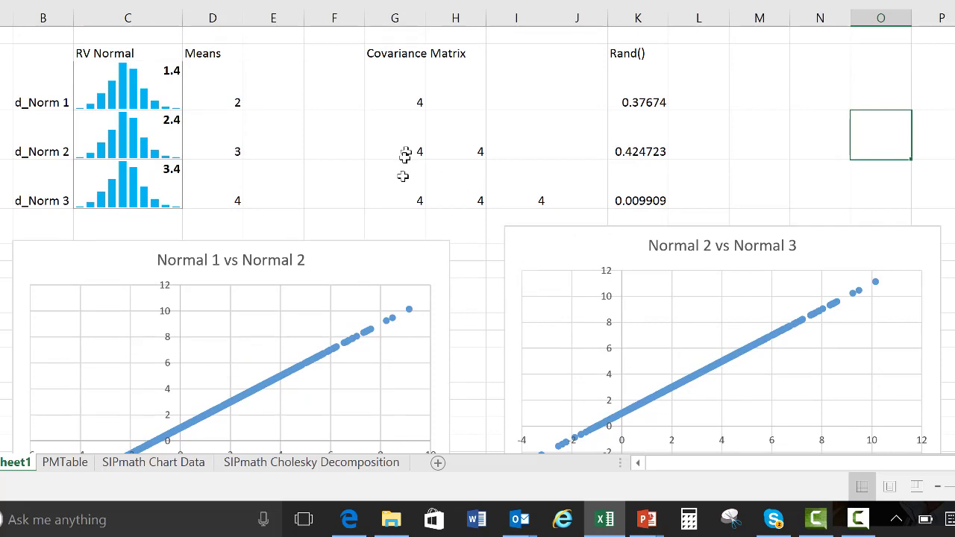
# - Set the covariances in G4 and G5 to 1 and in H5 to 2, and check the scatter charts
pyautogui.click(405, 144)
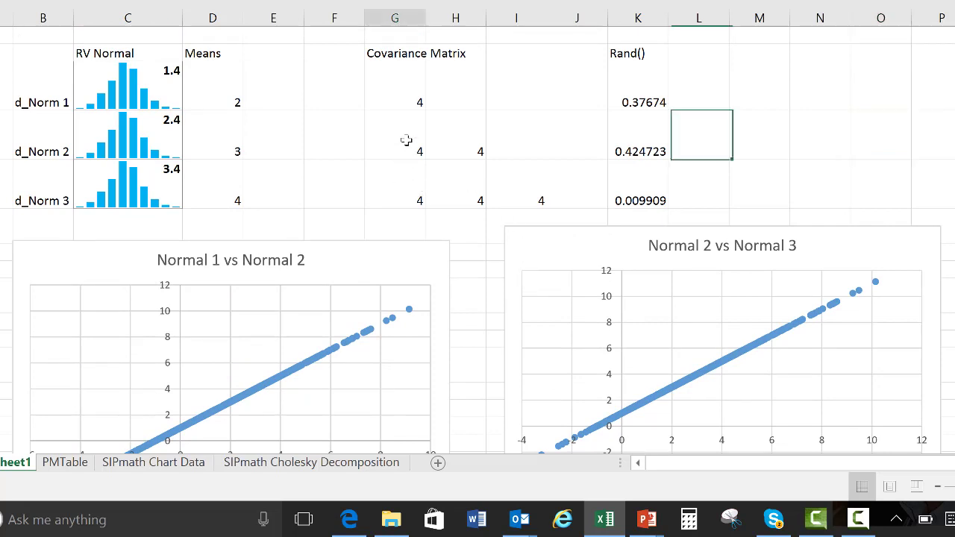
pyautogui.write('1')
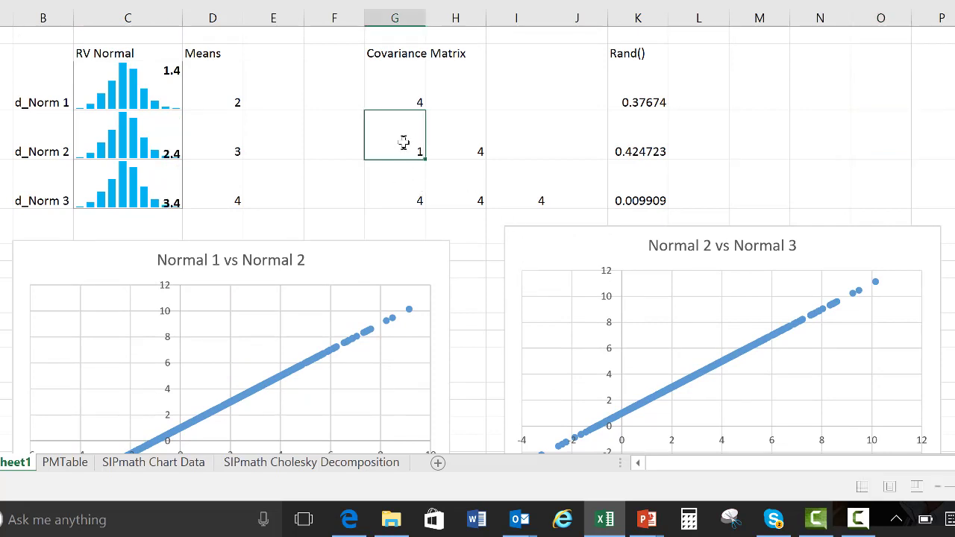
pyautogui.press('Return')
pyautogui.write('1')
pyautogui.press('Return')
pyautogui.press('Up')
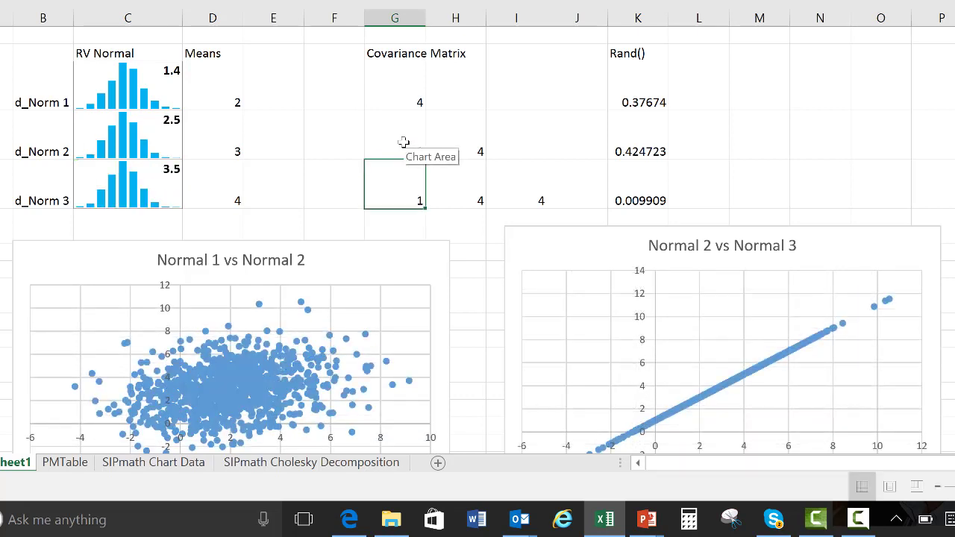
pyautogui.press('Right')
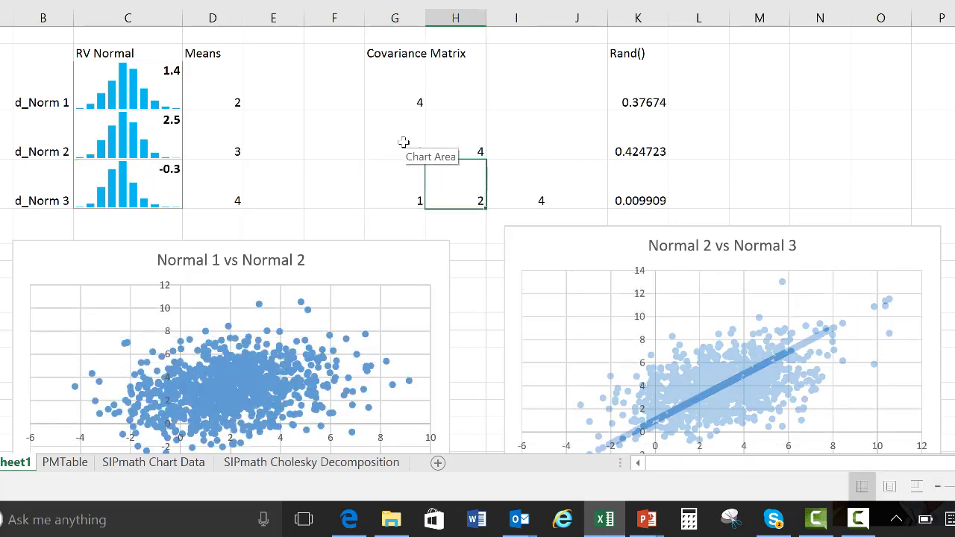
pyautogui.scroll(-5, 477, 239)
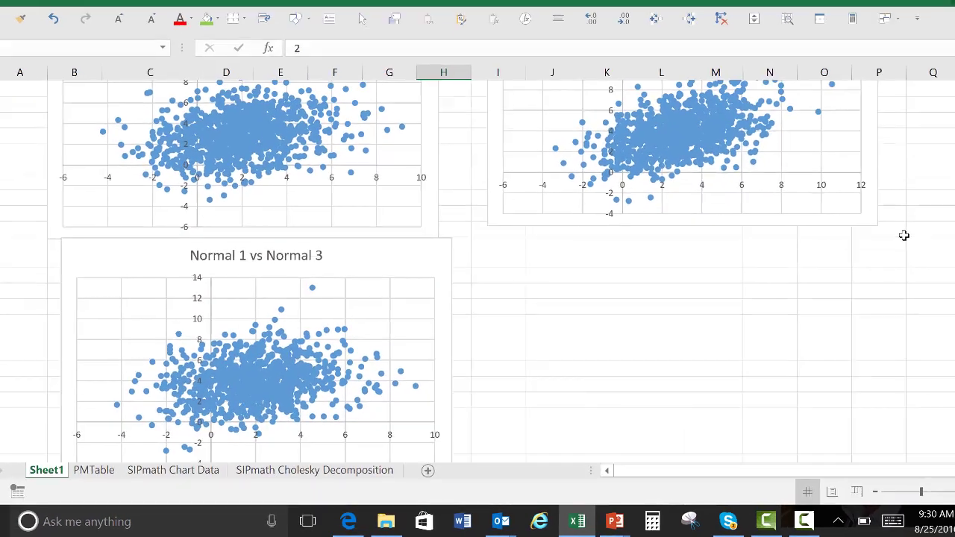
# - Set the Norm 1 covariances with Norm 2 and Norm 3, in cells G4 and G5, to 4
pyautogui.scroll(4, 859, 258)
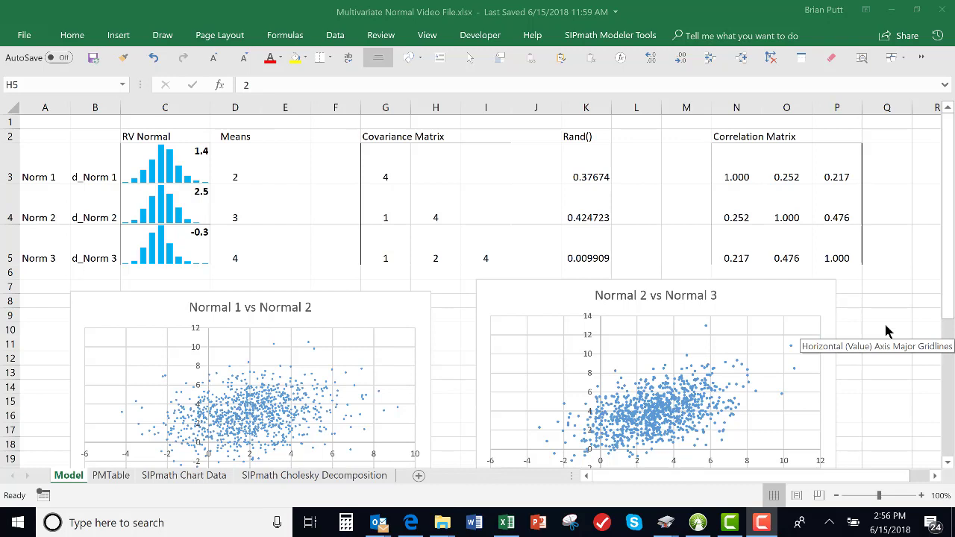
pyautogui.click(377, 214)
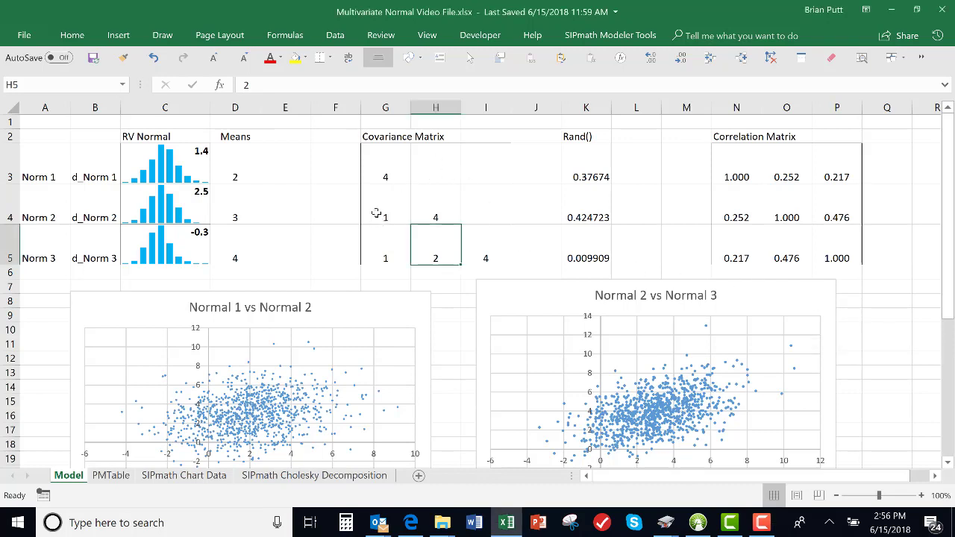
pyautogui.click(377, 214)
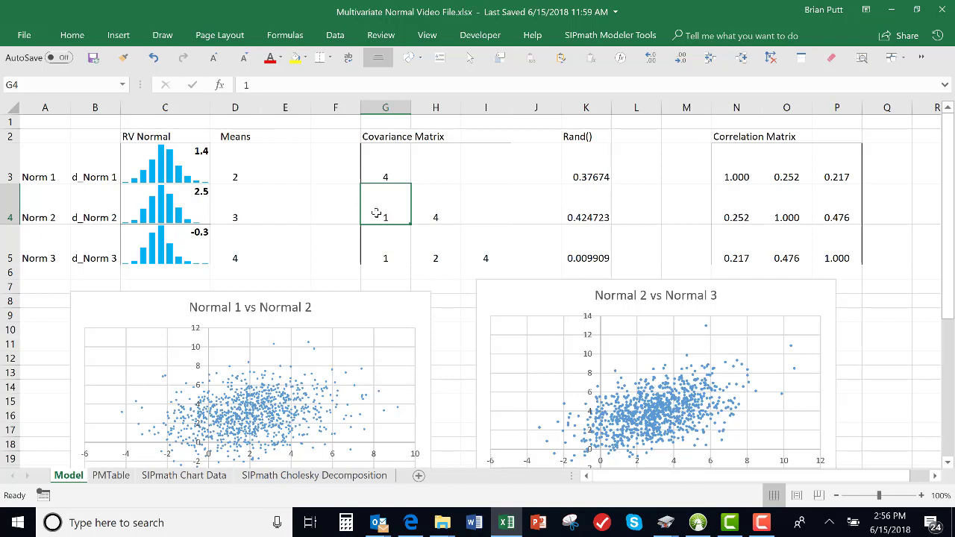
pyautogui.write('4')
pyautogui.hotkey('ctrl', 'Return')
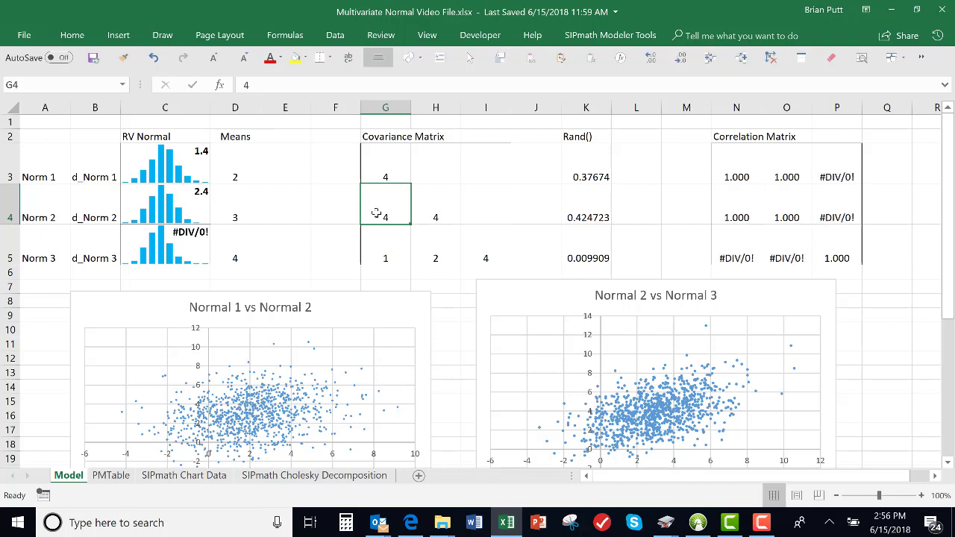
pyautogui.press('Down')
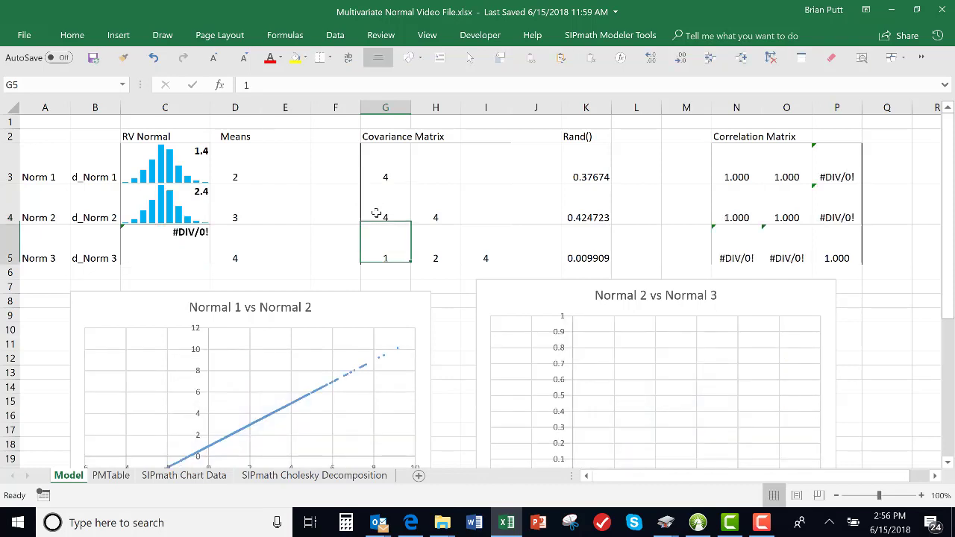
pyautogui.write('4')
pyautogui.hotkey('ctrl', 'Return')
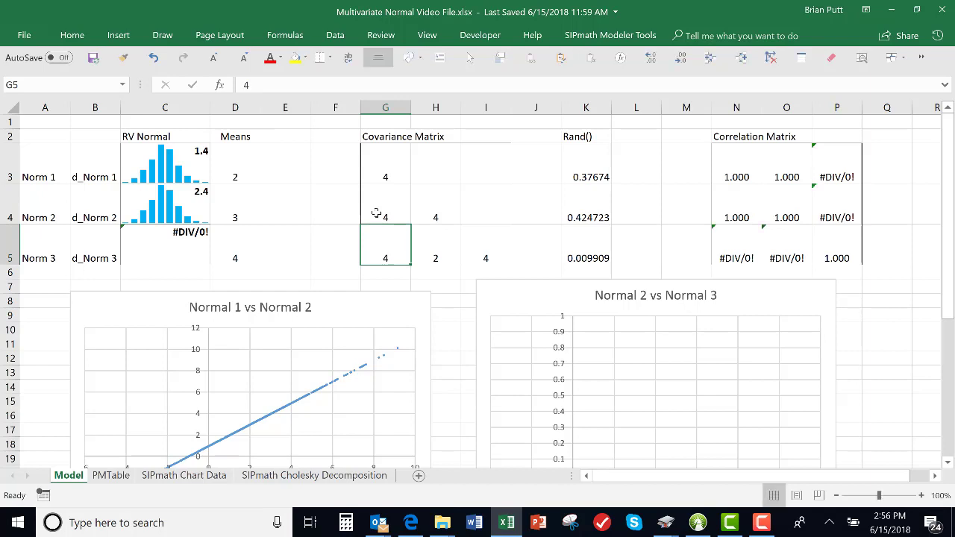
# - Try a covariance of -4 between Norm 2 and Norm 3 in cell H5 and check the correlation matrix
pyautogui.press('Right')
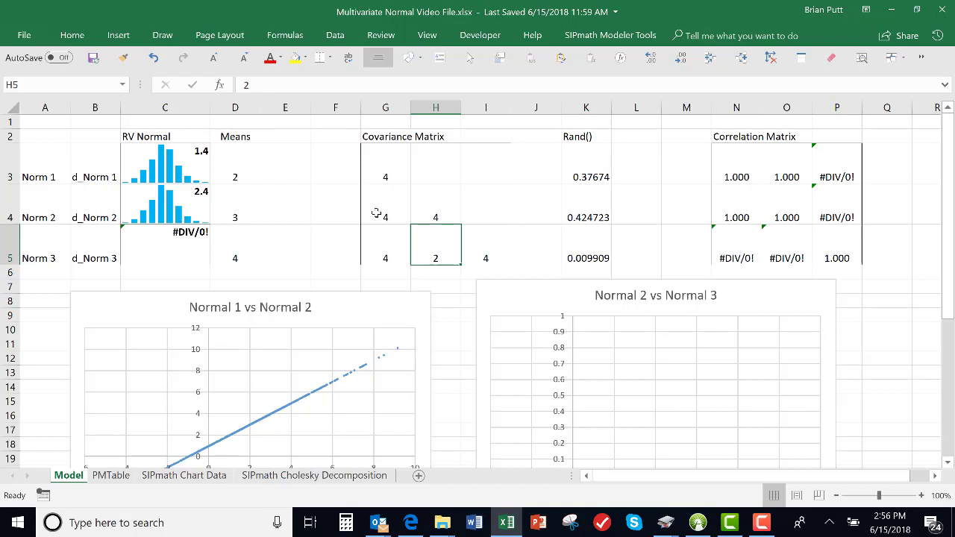
pyautogui.write('-4')
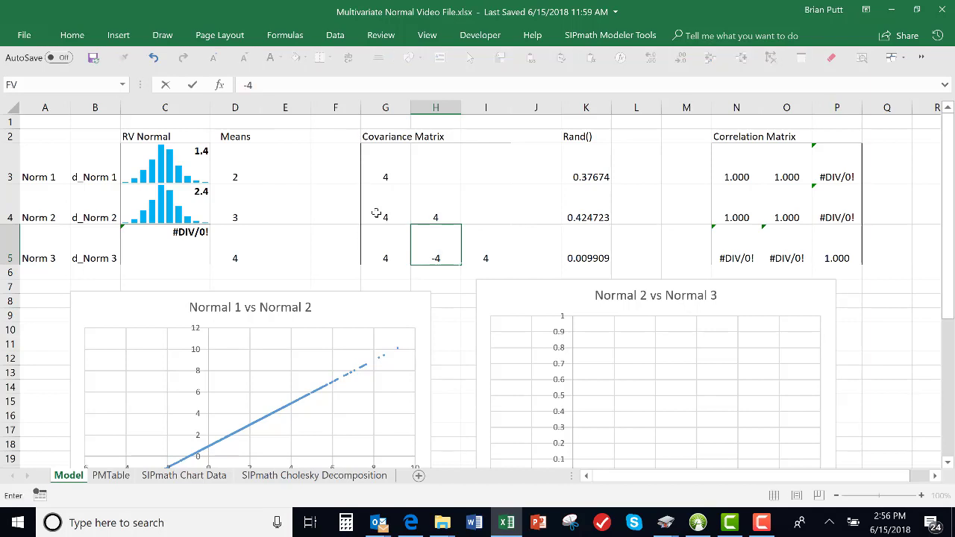
pyautogui.hotkey('ctrl', 'Return')
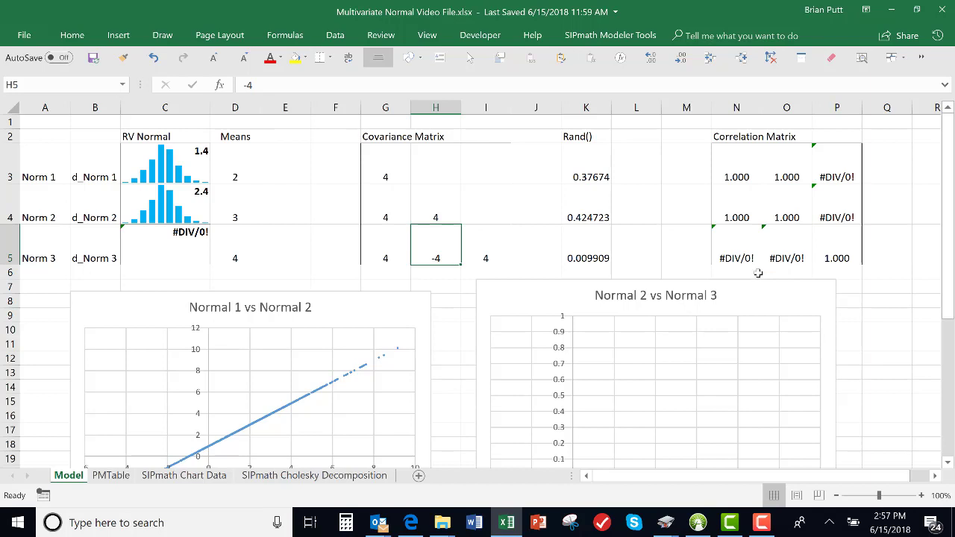
# - Set the covariance between Norm 2 and Norm 3 in cell H5 to 4 and review all three scatter charts
pyautogui.write('4')
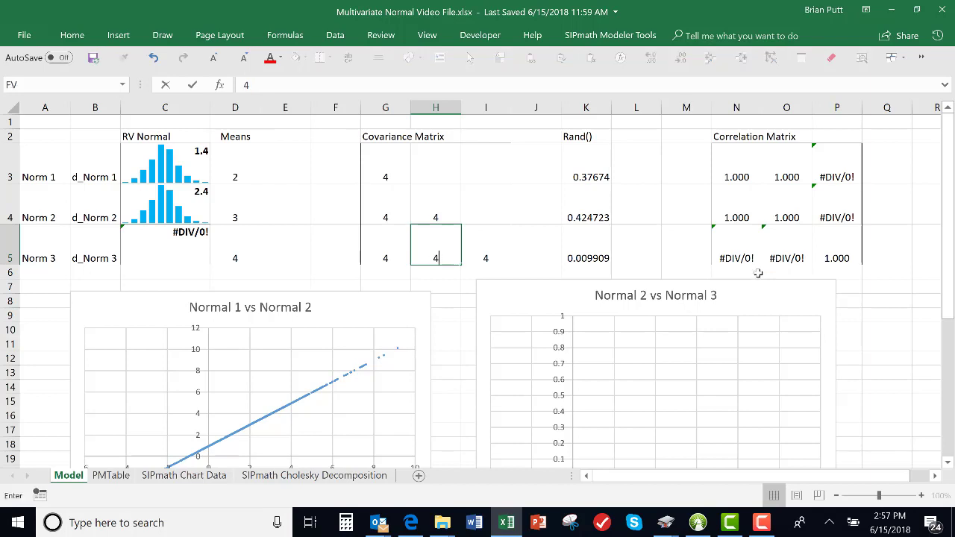
pyautogui.hotkey('ctrl', 'Return')
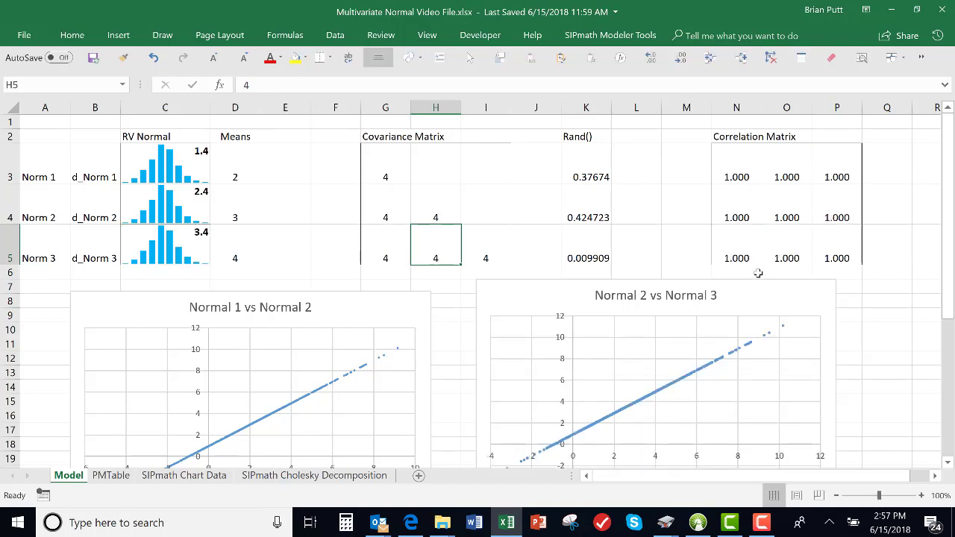
pyautogui.scroll(-2, 904, 345)
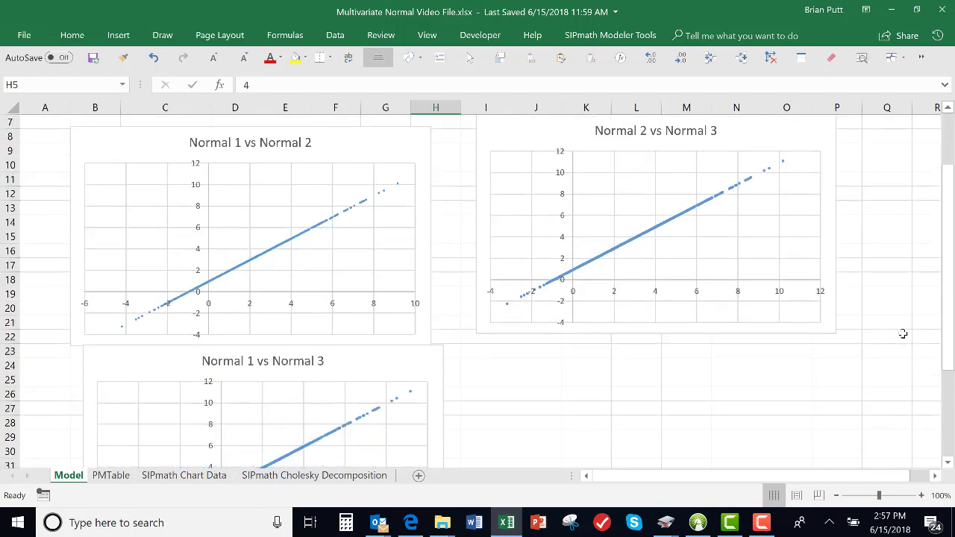
pyautogui.scroll(1, 903, 332)
pyautogui.scroll(-3, 903, 333)
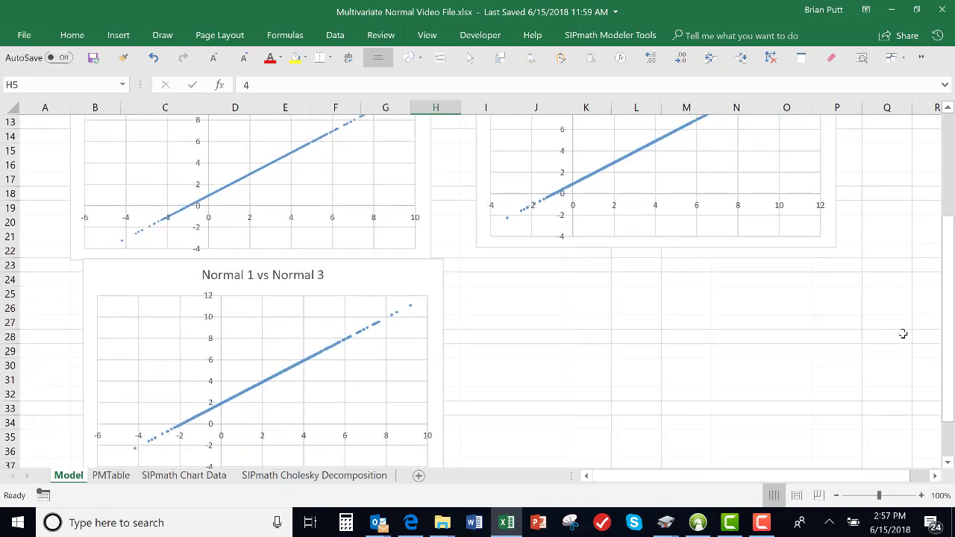
pyautogui.scroll(3, 902, 334)
pyautogui.scroll(1, 903, 333)
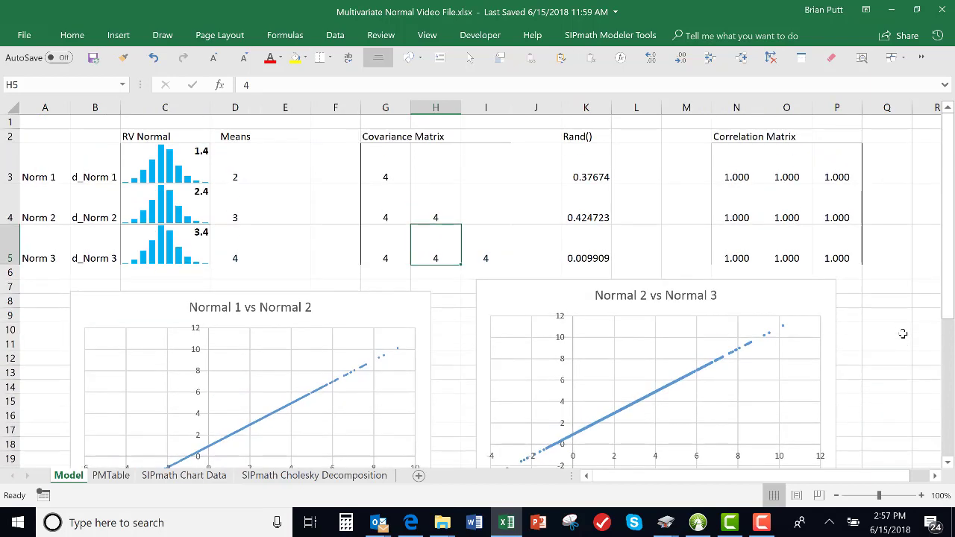